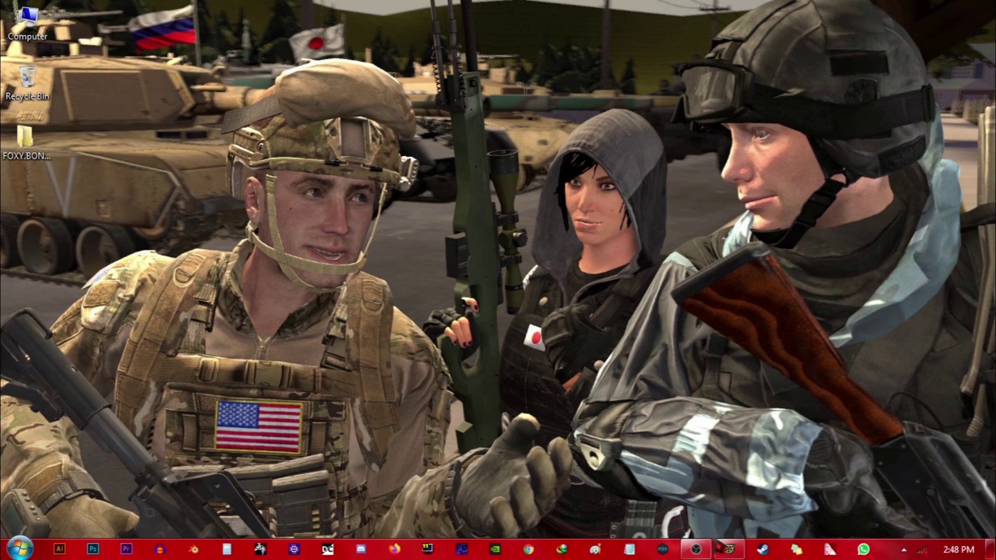
Step: Switch to Source Filmmaker and examine the fox and ryuko models up close through the Work Camera
click(626, 435)
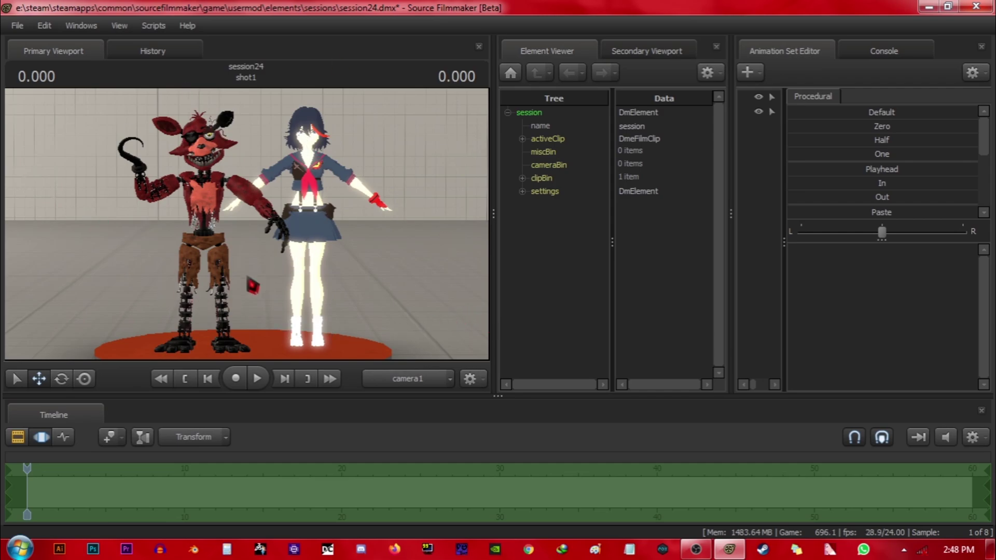
click(403, 377)
key(w)
drag(247, 224, 307, 214)
key(w)
key(s)
key(s)
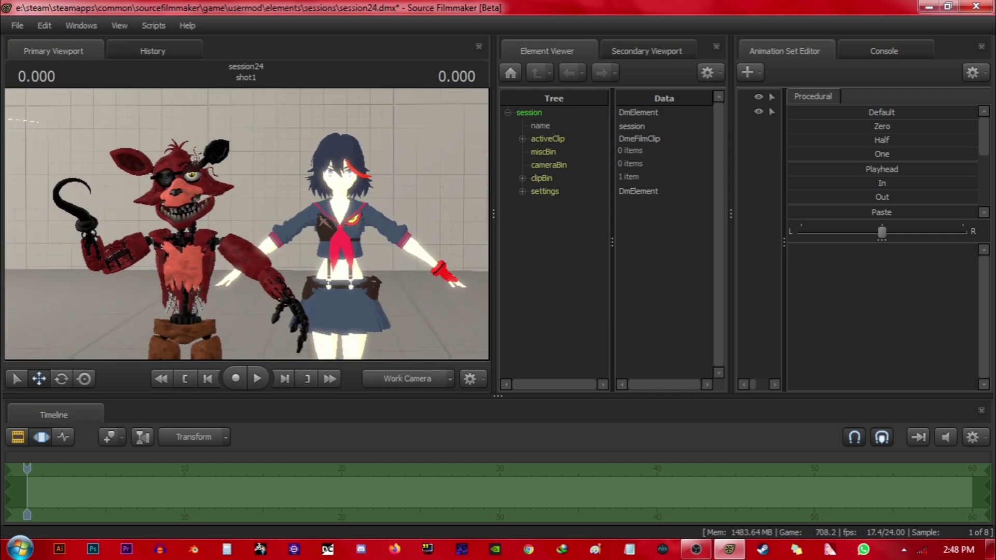
drag(786, 260, 850, 264)
mouse_move(342, 291)
mouse_down()
mouse_move(325, 291)
mouse_move(342, 289)
mouse_up()
key(w)
key(a)
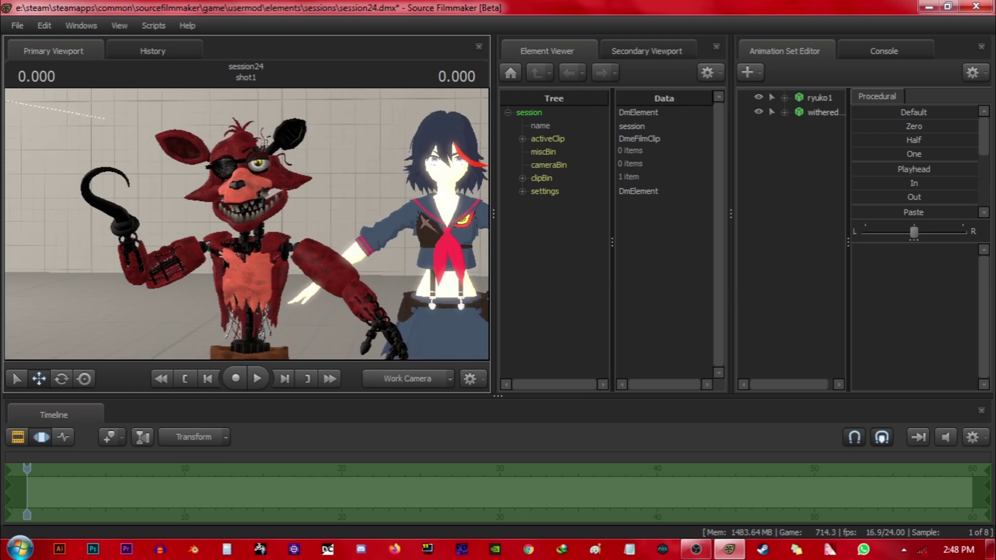
key(d)
key(s)
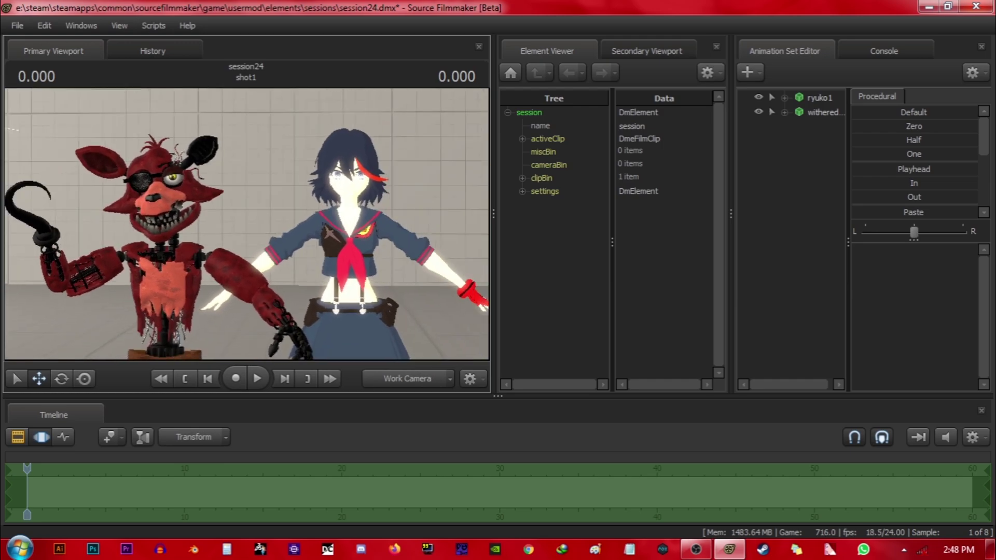
Step: Unload the current map and load de_inferno_custom.bsp, filtering the map files by "inf"
right_click(216, 230)
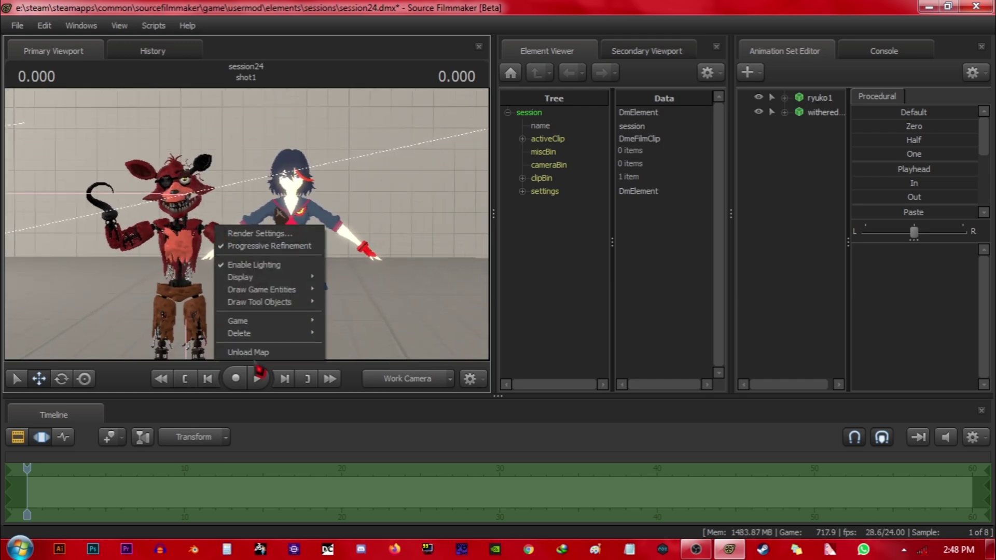
click(258, 353)
right_click(260, 196)
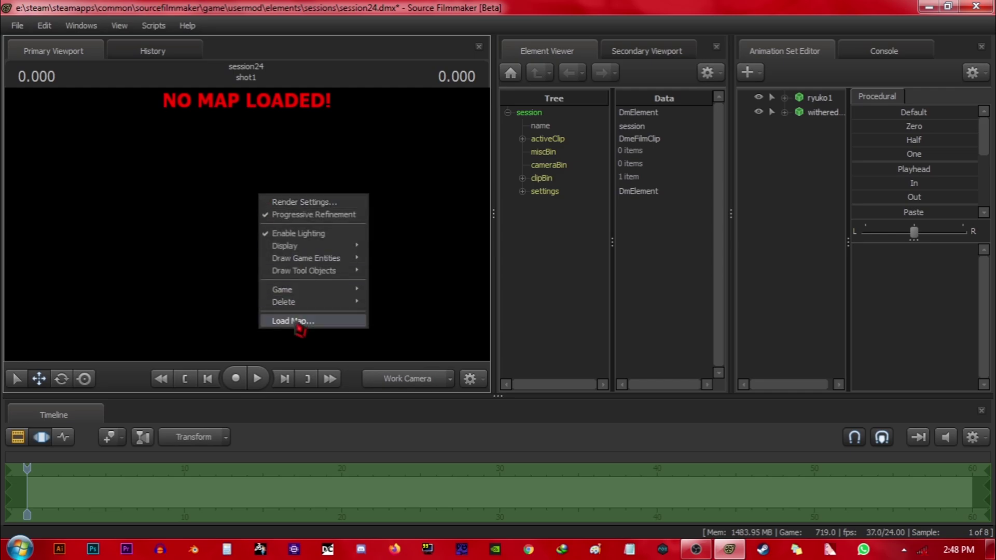
click(293, 321)
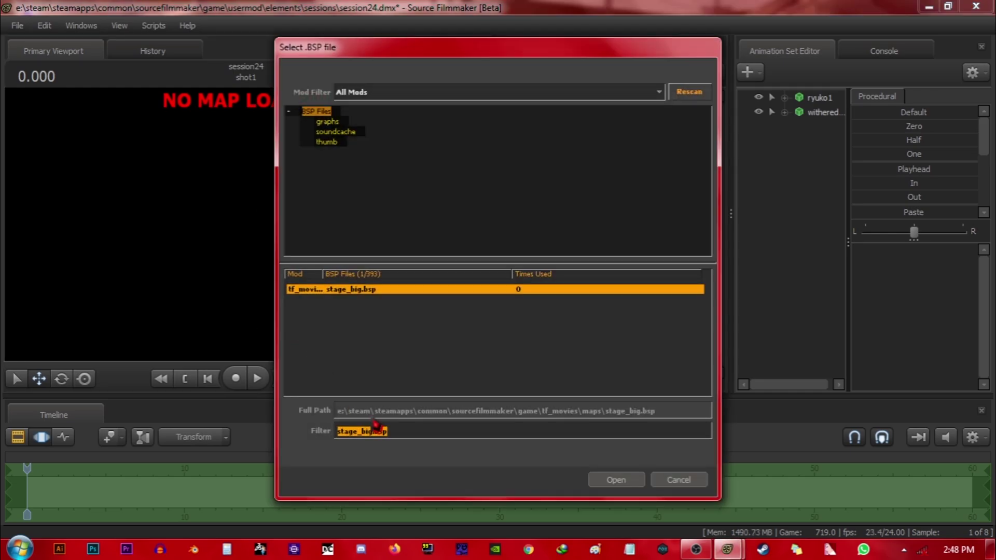
text(inf)
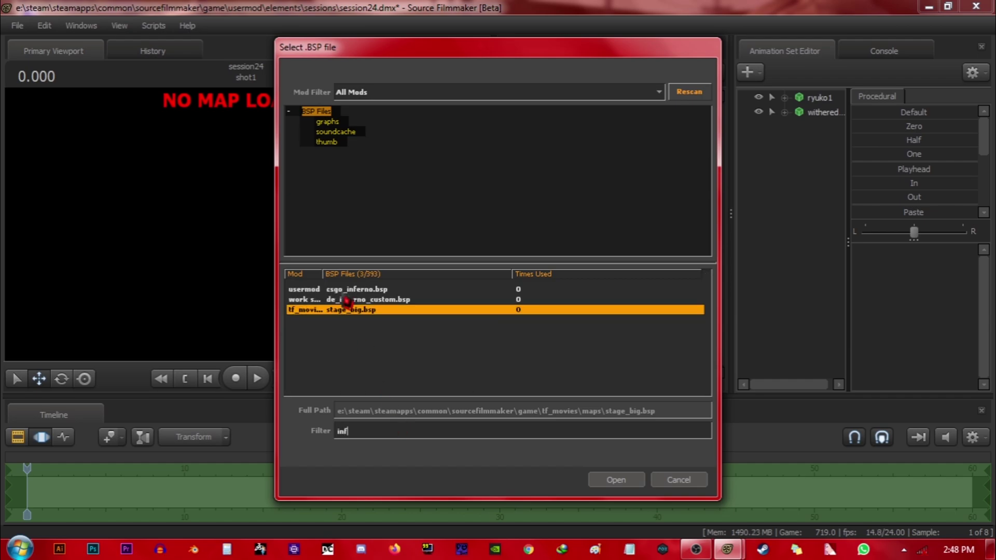
key(Up)
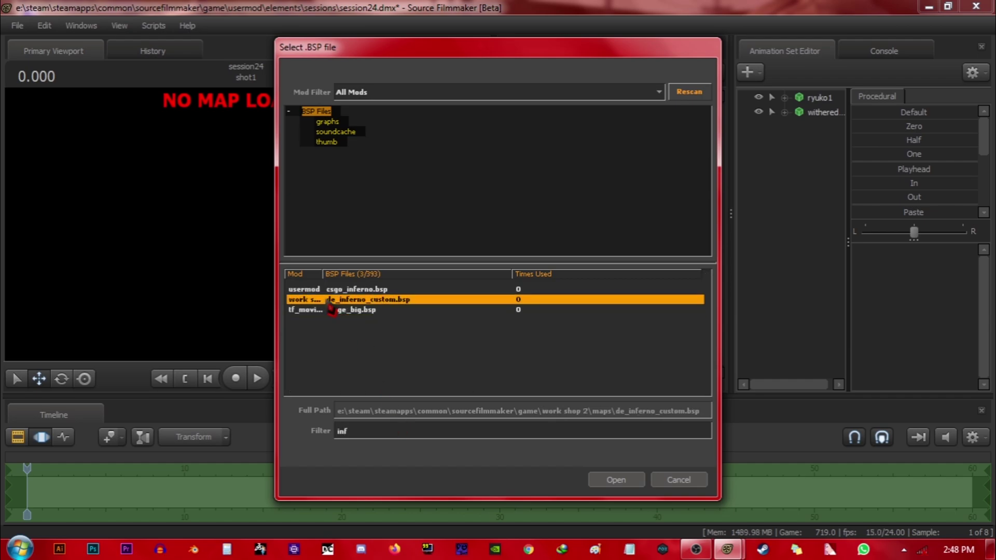
key(Return)
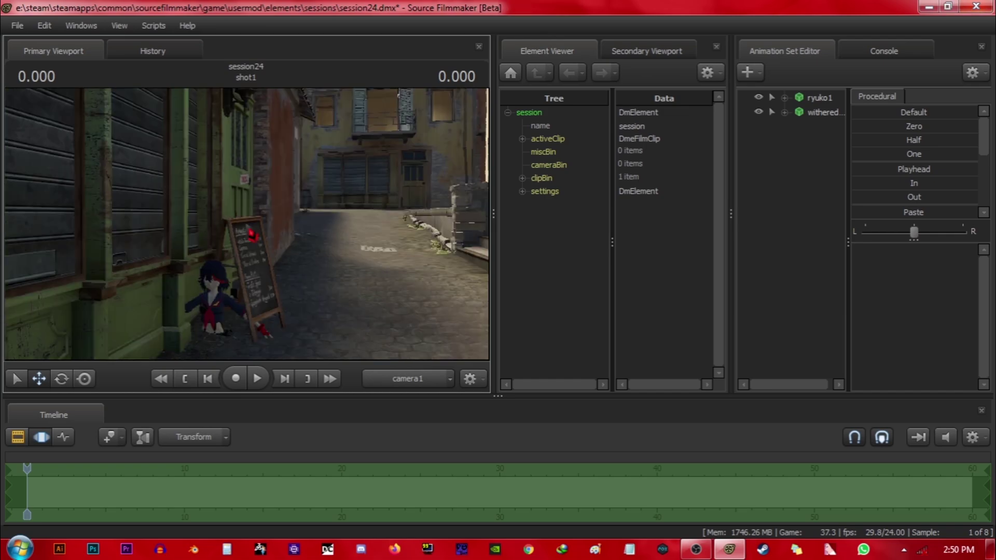
Step: Select both animation sets and move the two models together farther up the alley, away from the chalkboard sign
drag(247, 224, 247, 226)
drag(262, 310, 246, 223)
key(s)
right_click(817, 118)
click(820, 112)
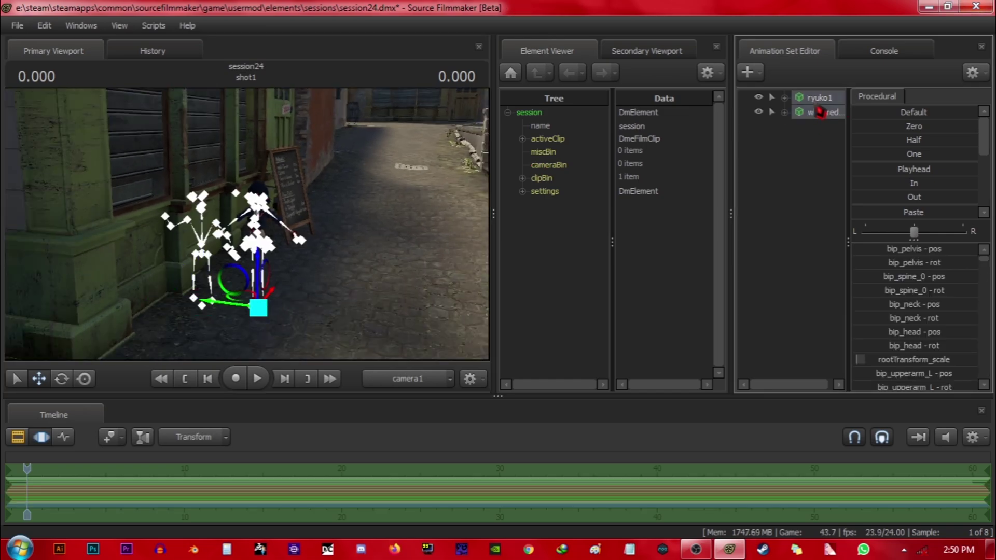
drag(258, 311, 443, 180)
ctrl+click(341, 265)
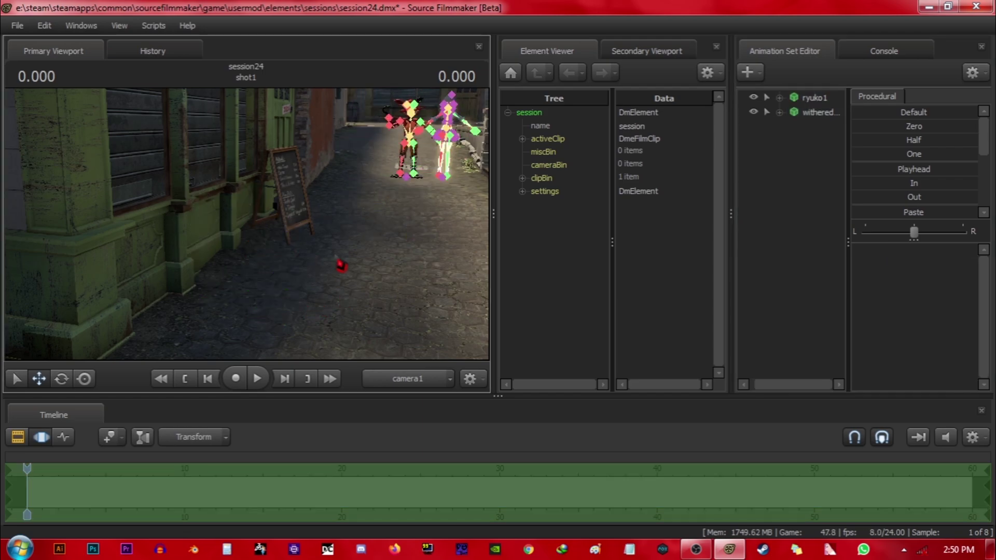
Step: Hide the withered fox model in the alley scene
drag(340, 264, 446, 220)
key(w)
key(w)
key(d)
key(w)
key(s)
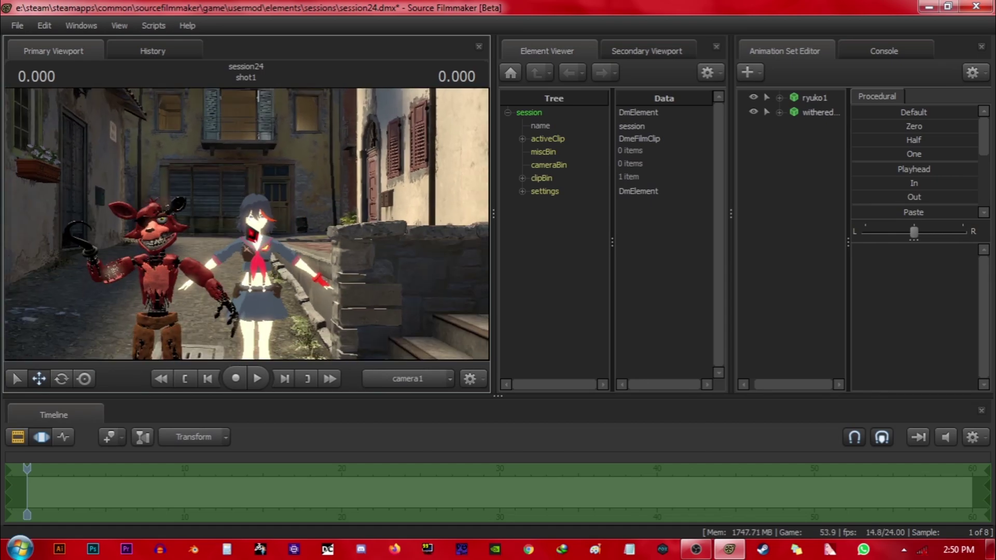
click(754, 112)
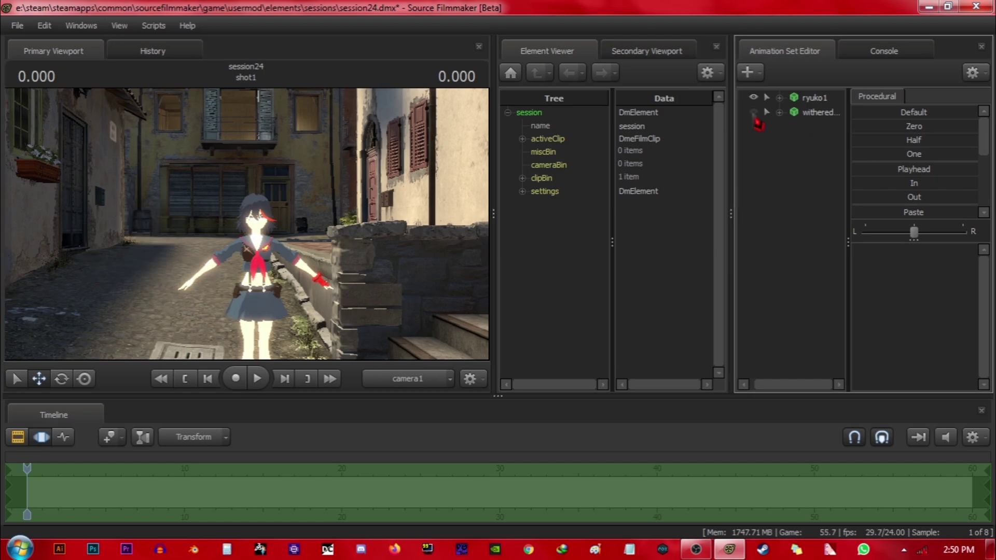
Step: Move the ryuko1 model sideways along the ground, away from the stone wall and steps
click(808, 103)
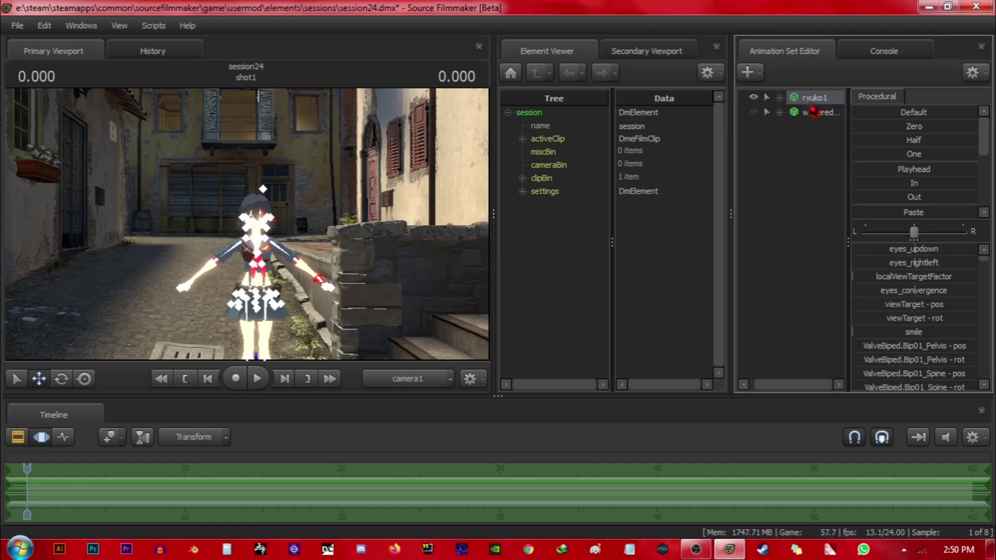
click(796, 181)
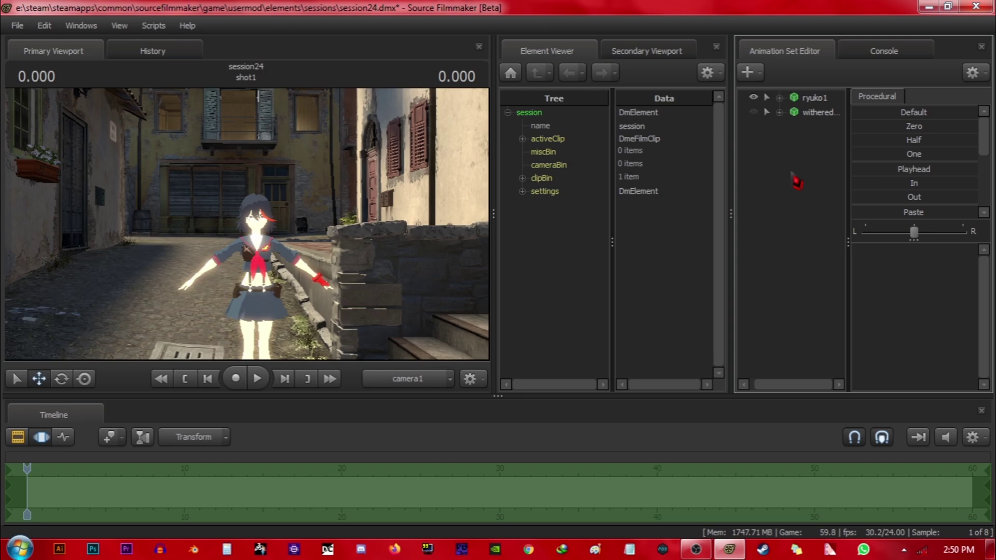
click(794, 98)
drag(289, 223, 247, 236)
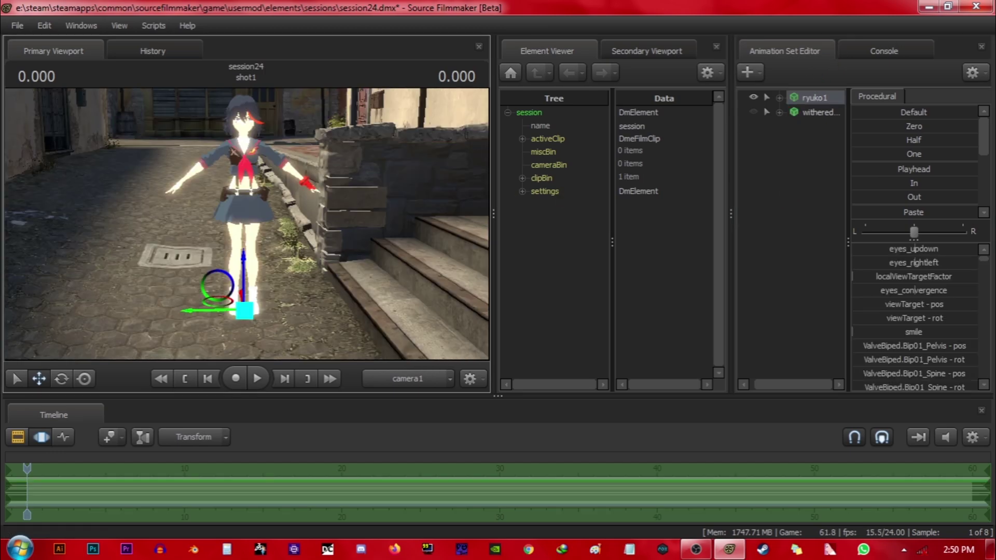
drag(193, 313, 159, 318)
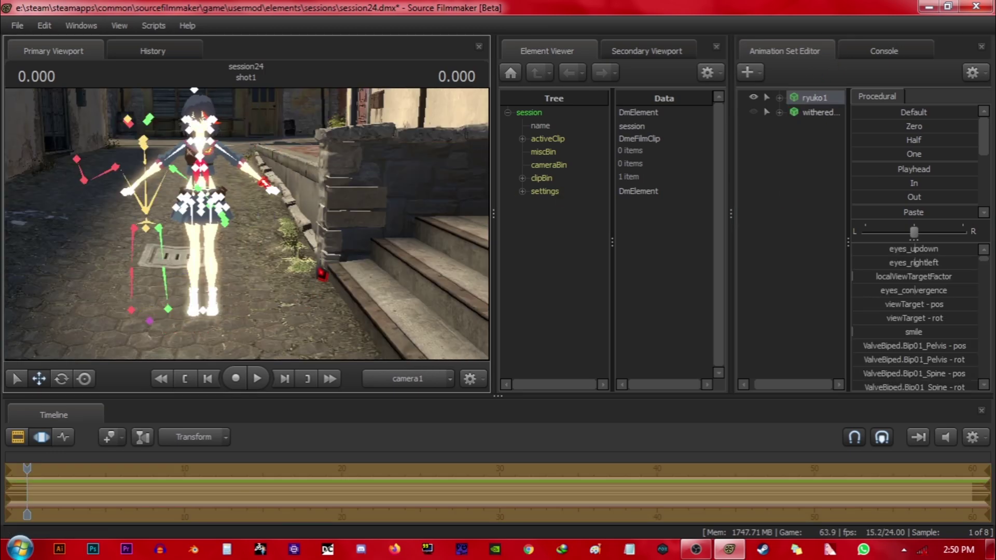
ctrl+click(315, 271)
Step: Add override materials to the ryuko1 animation set
drag(315, 271, 278, 236)
key(w)
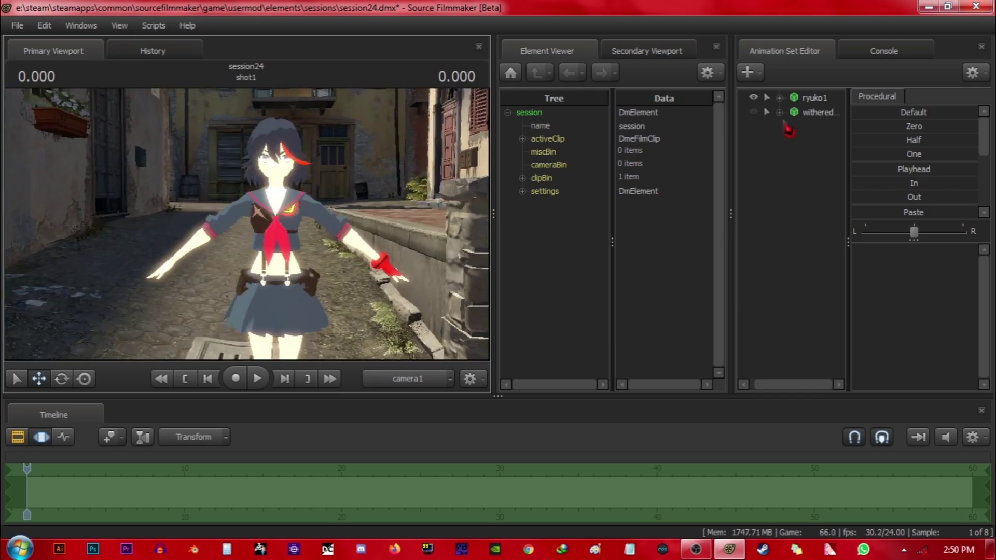
click(811, 98)
right_click(812, 98)
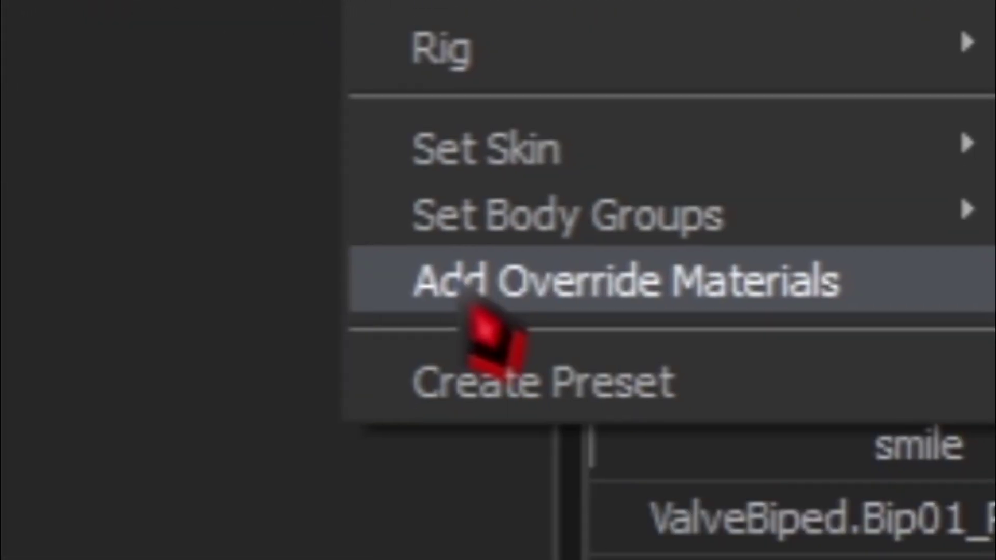
click(472, 307)
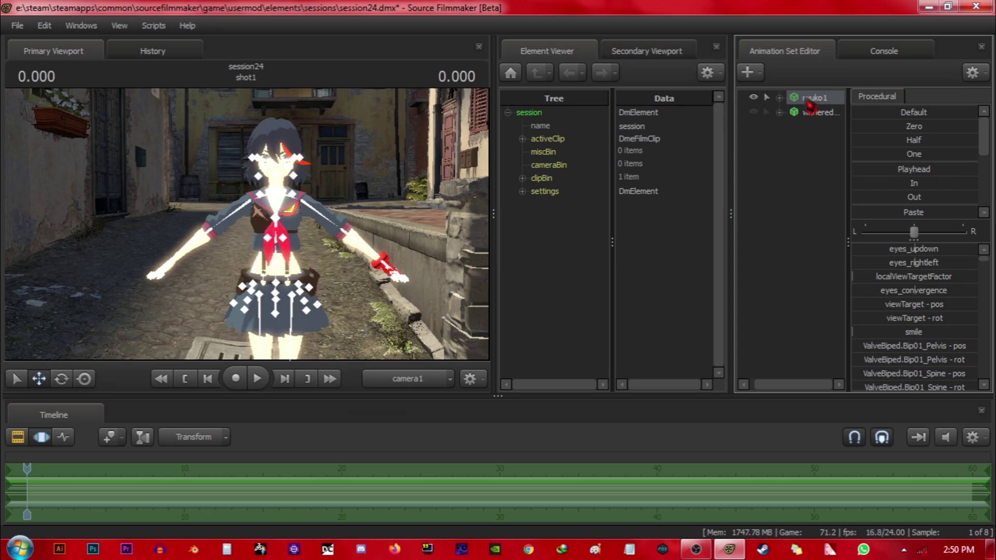
Step: Show ryuko1's Model in the Element Viewer and expand its materials
right_click(811, 106)
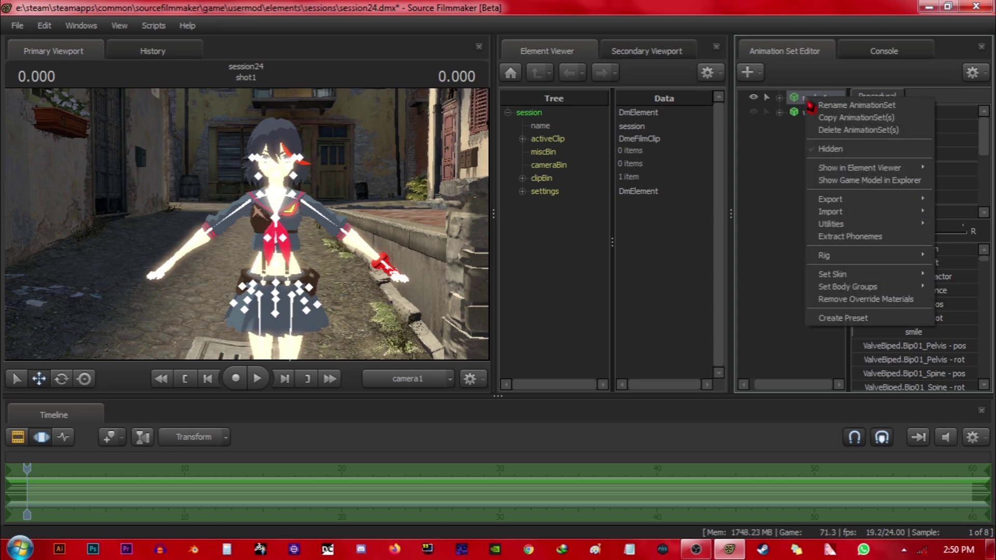
mouse_move(861, 171)
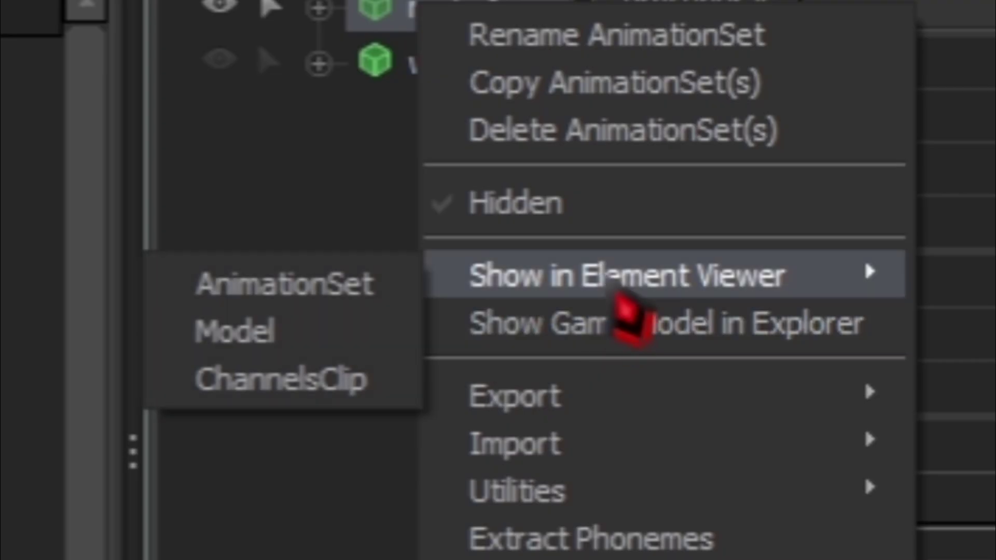
click(758, 183)
scroll(582, 263, down, 1)
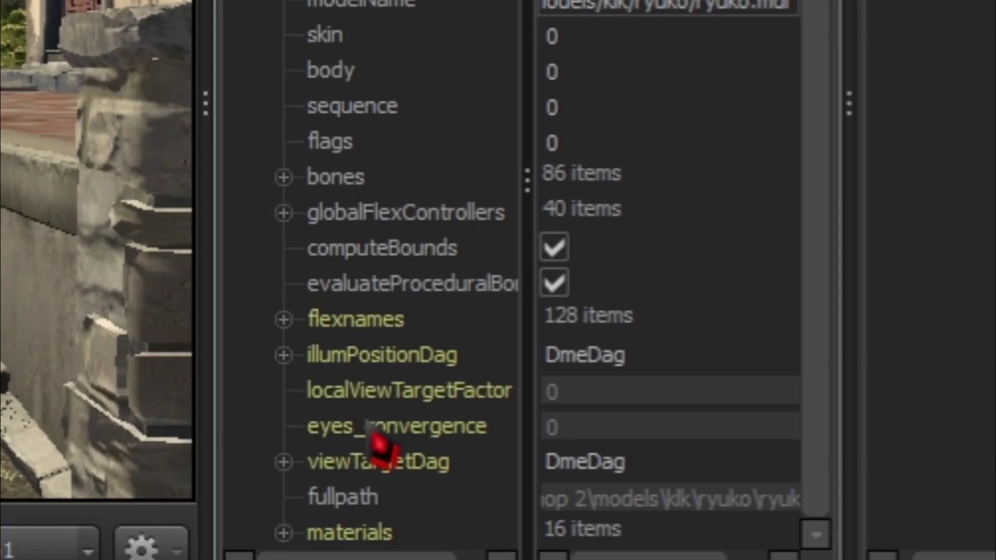
click(522, 373)
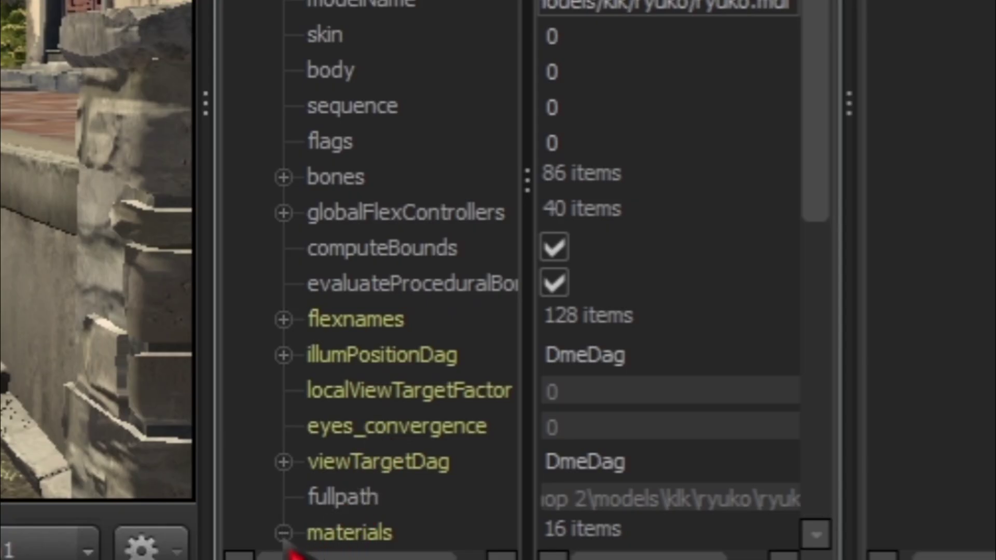
scroll(402, 330, down, 5)
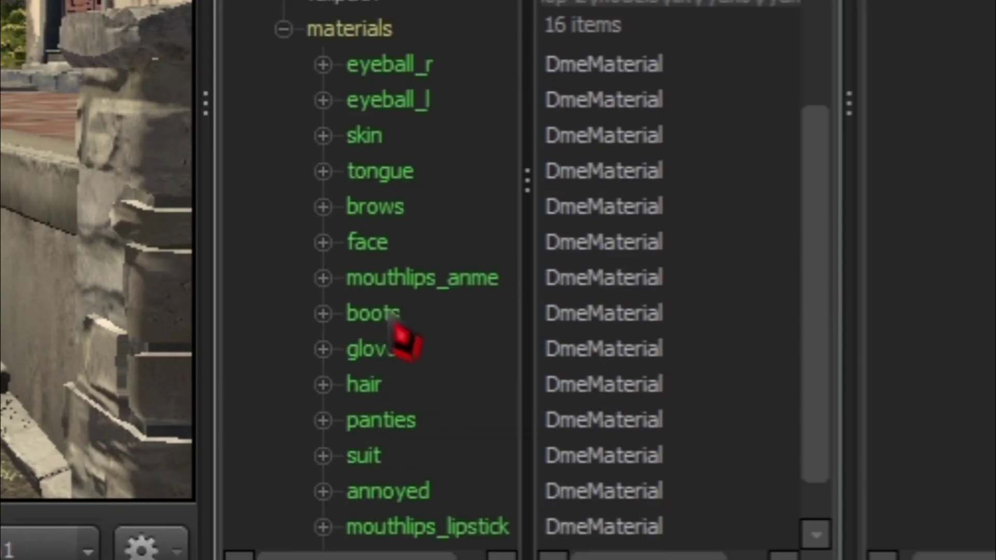
Step: Examine the ryuko1 model's face and upper body up close in the viewport
drag(247, 224, 298, 217)
key(w)
key(s)
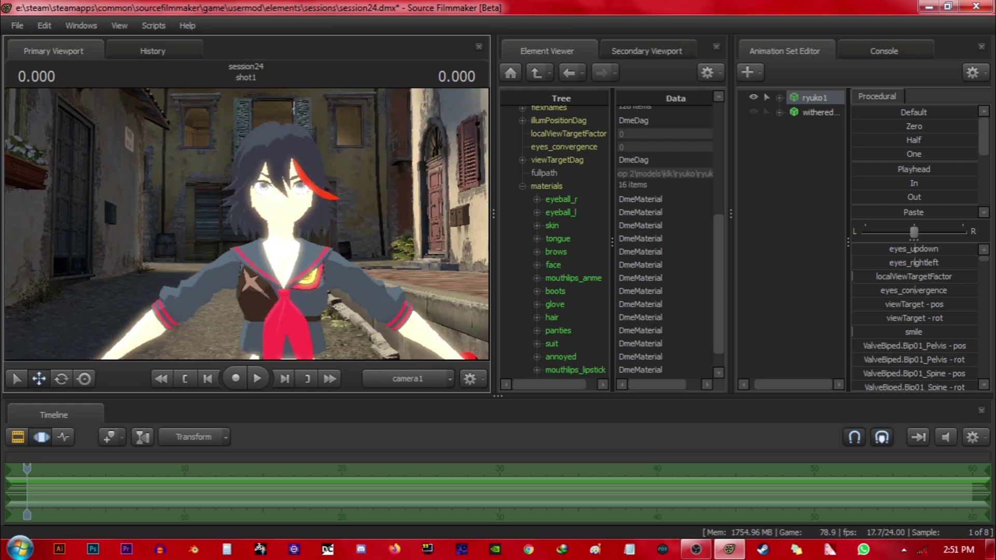
key(w)
key(w)
key(a)
key(w)
key(d)
key(s)
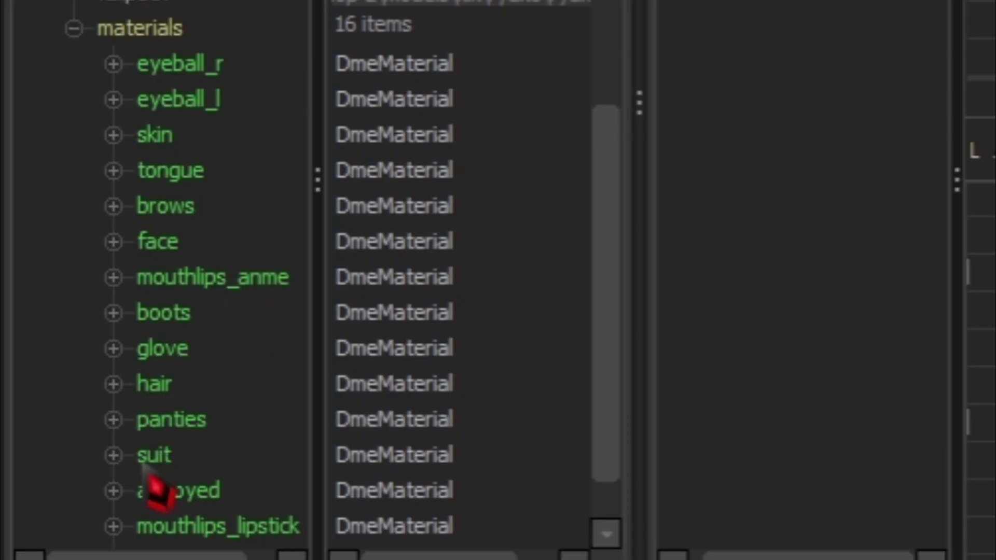
Step: Expand the face material and add a color attribute named $basetexture to it
double_click(159, 243)
right_click(170, 254)
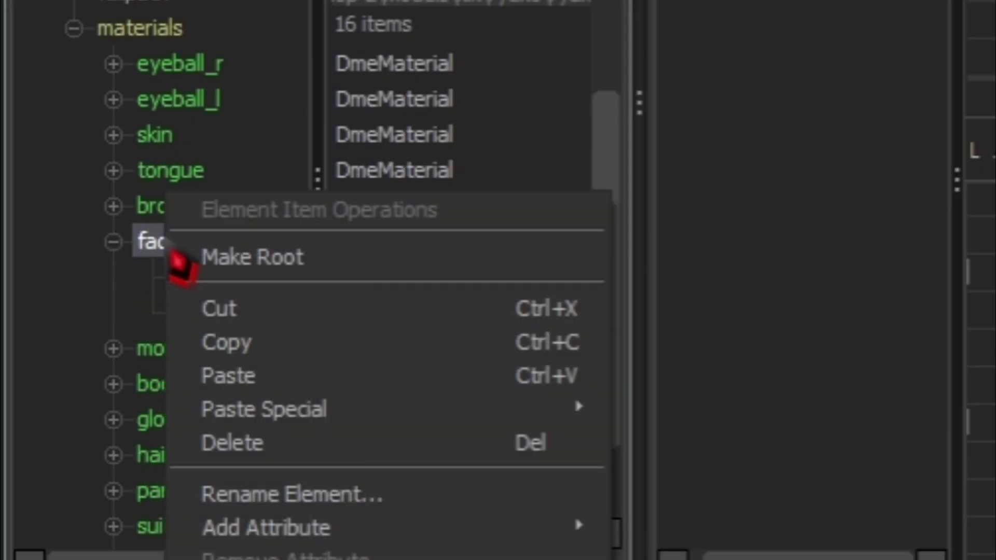
mouse_move(343, 540)
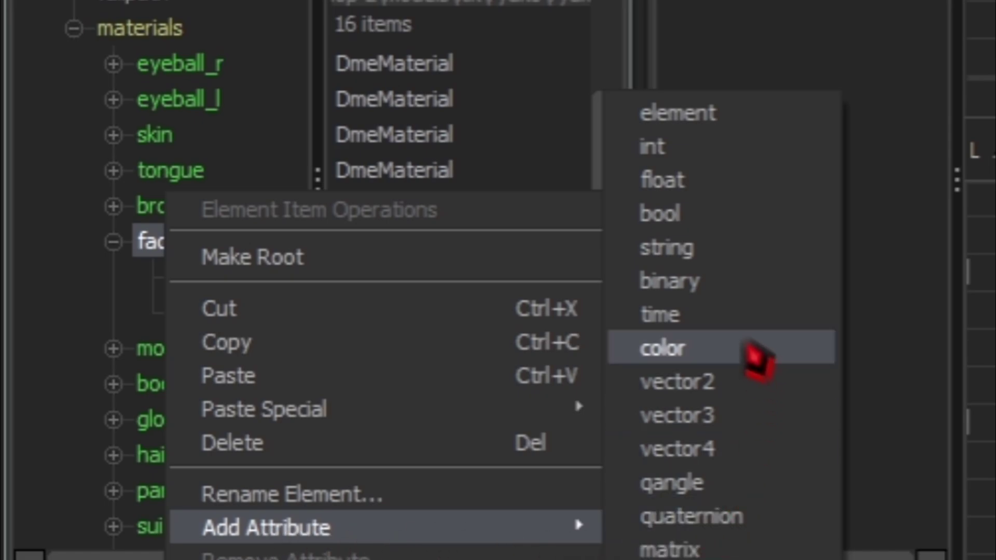
click(747, 349)
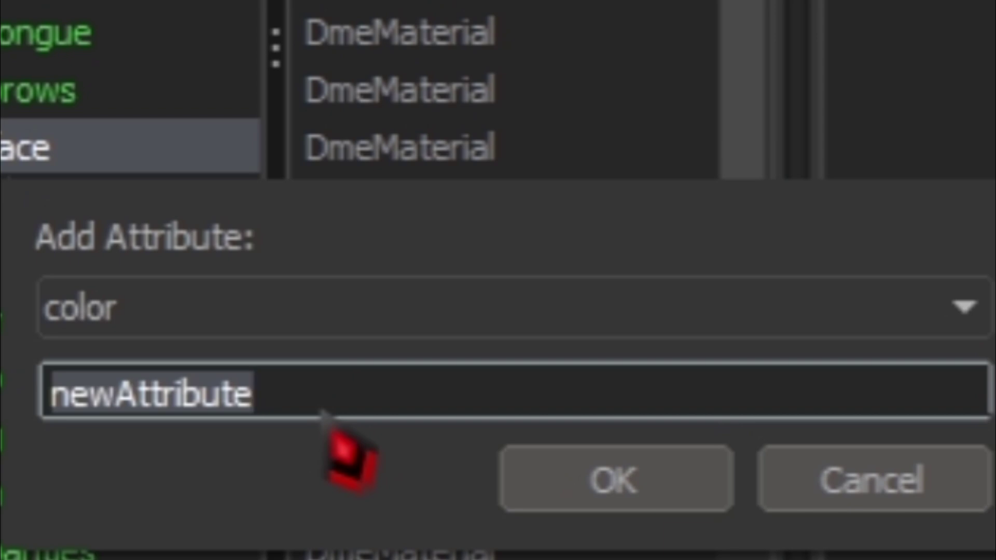
text(setexture)
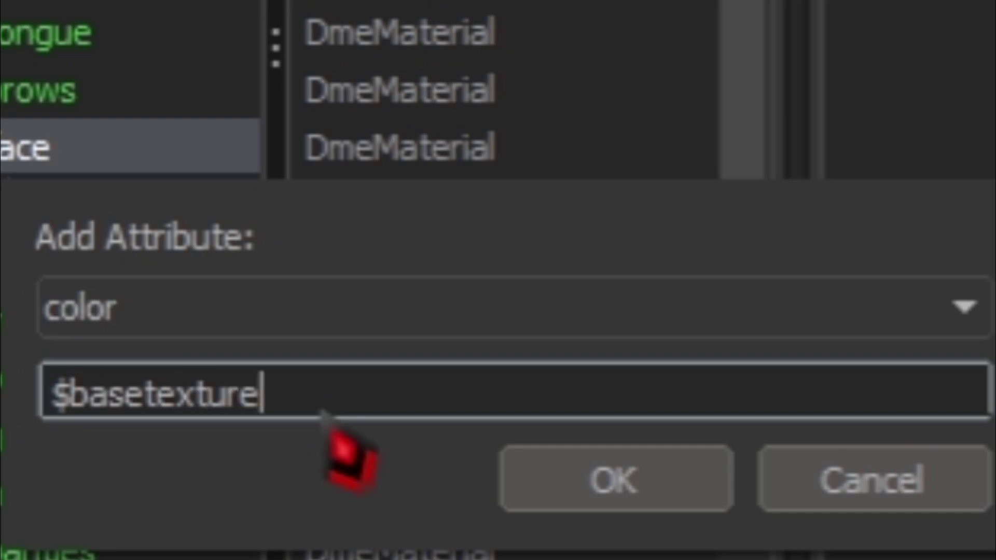
key(Return)
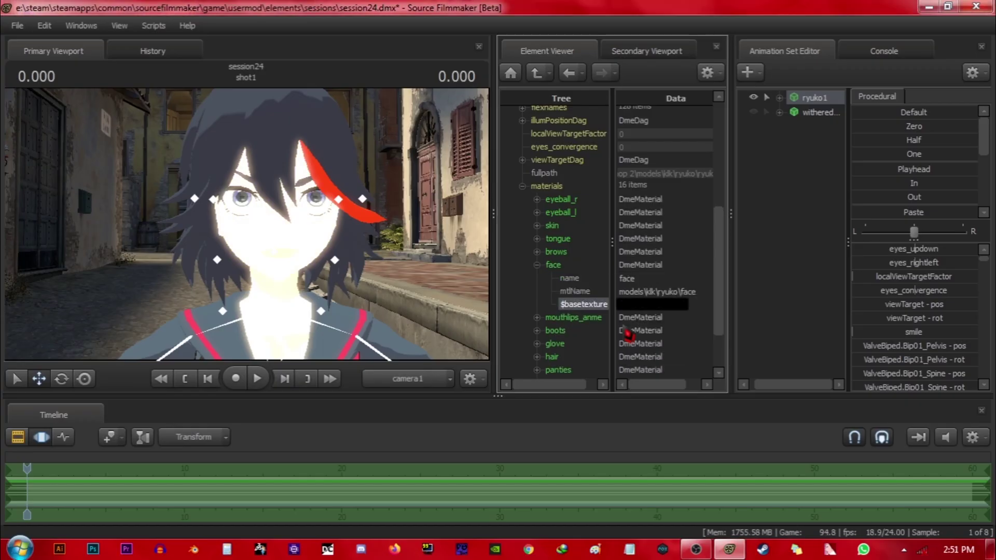
Step: Add a second color attribute, named $color, to the face material
right_click(574, 278)
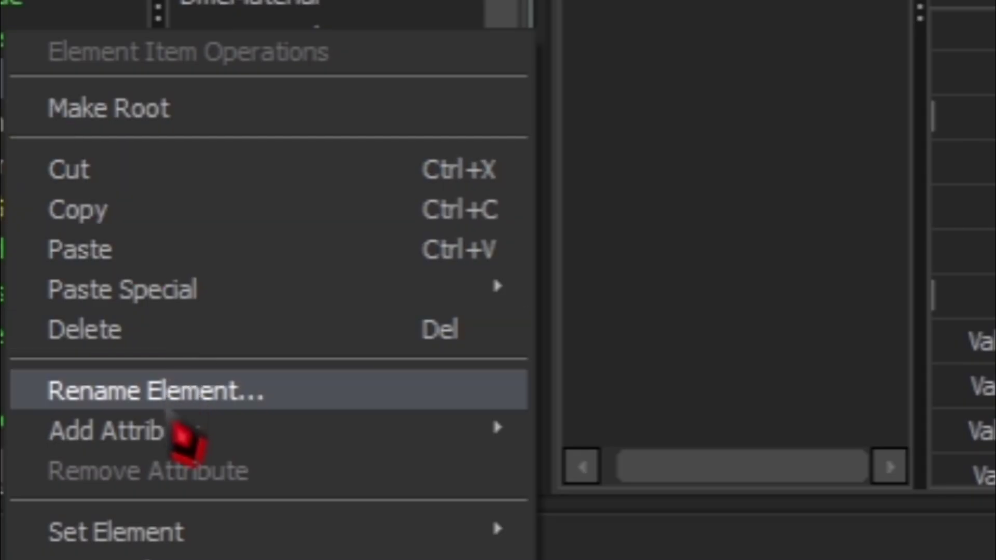
mouse_move(614, 379)
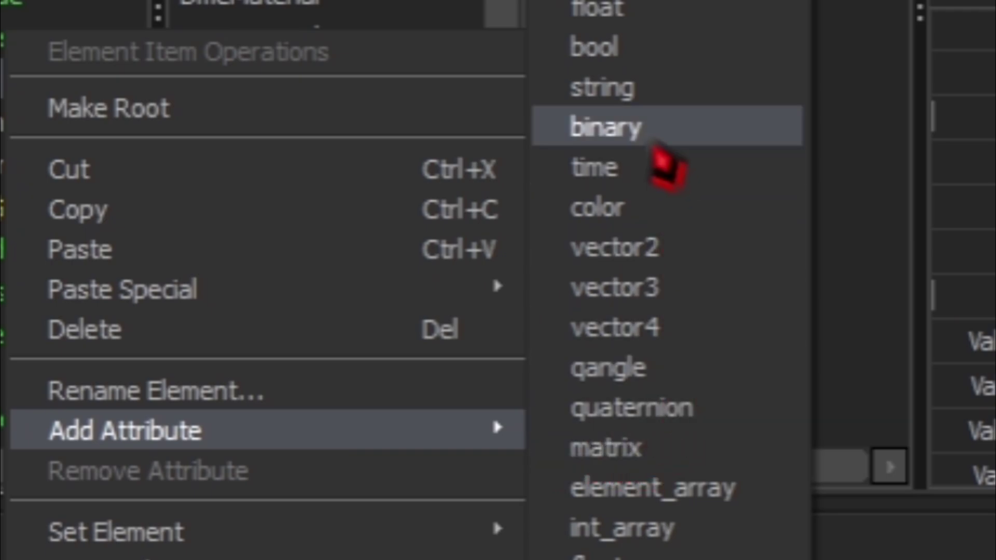
click(632, 215)
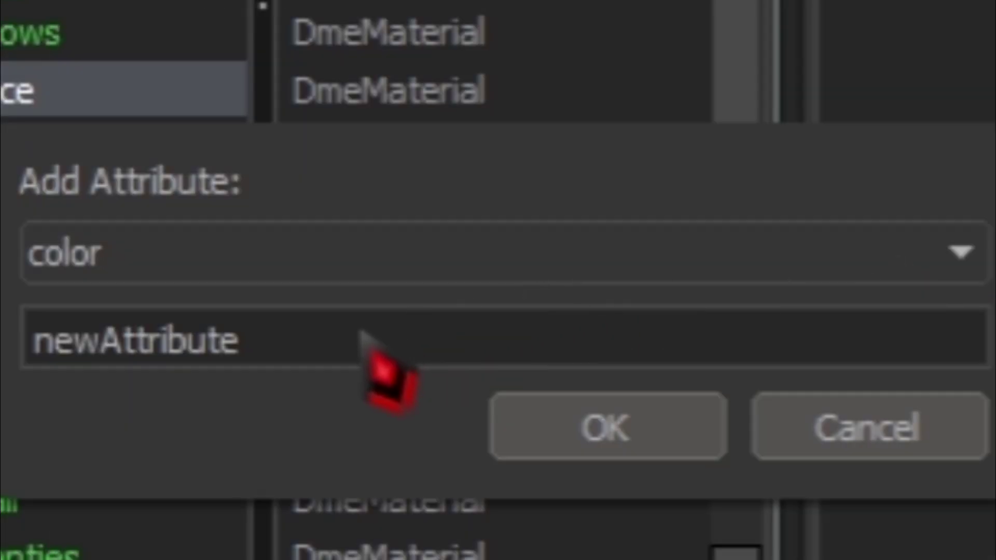
double_click(346, 343)
text($color)
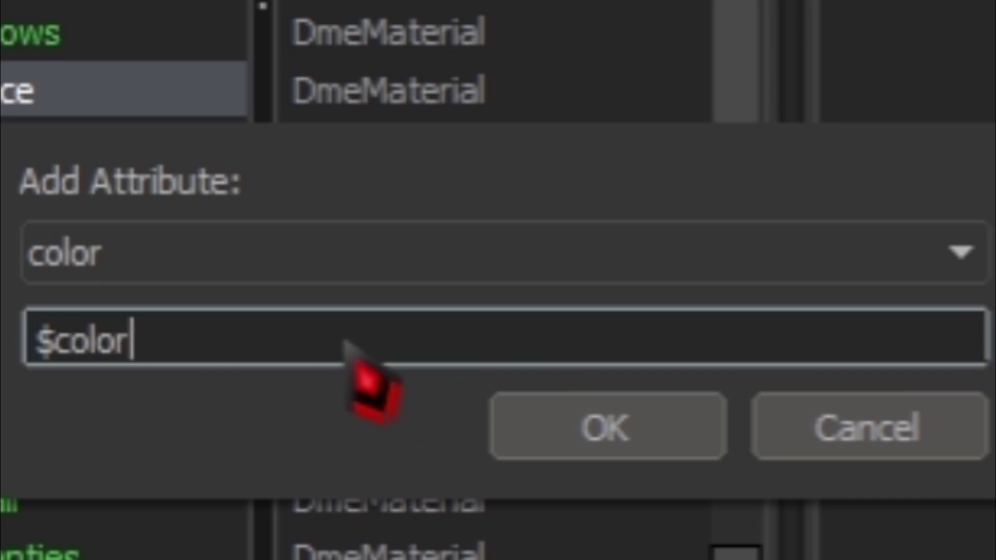
key(Return)
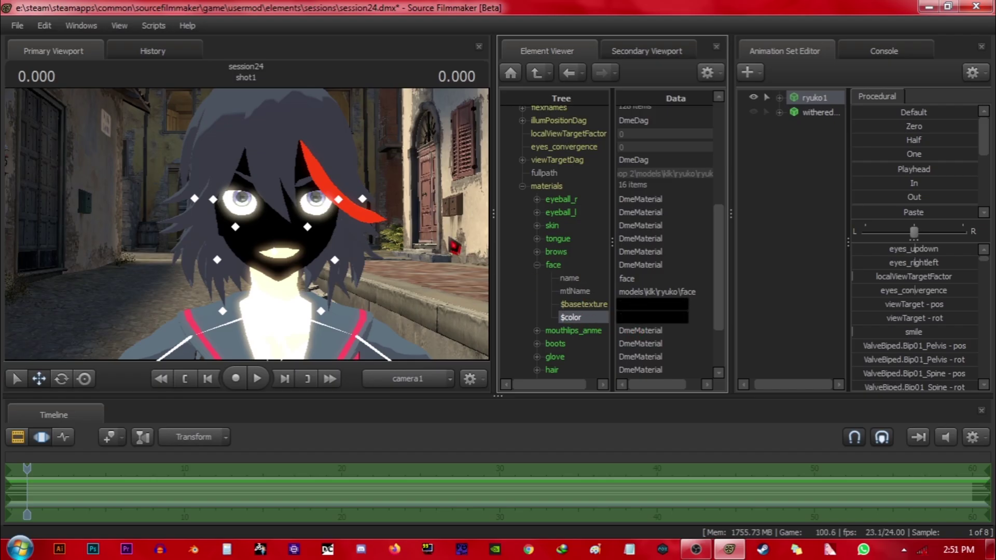
Step: Set the face material's $color to a light pink that suits the model's skin tone
click(444, 217)
key(w)
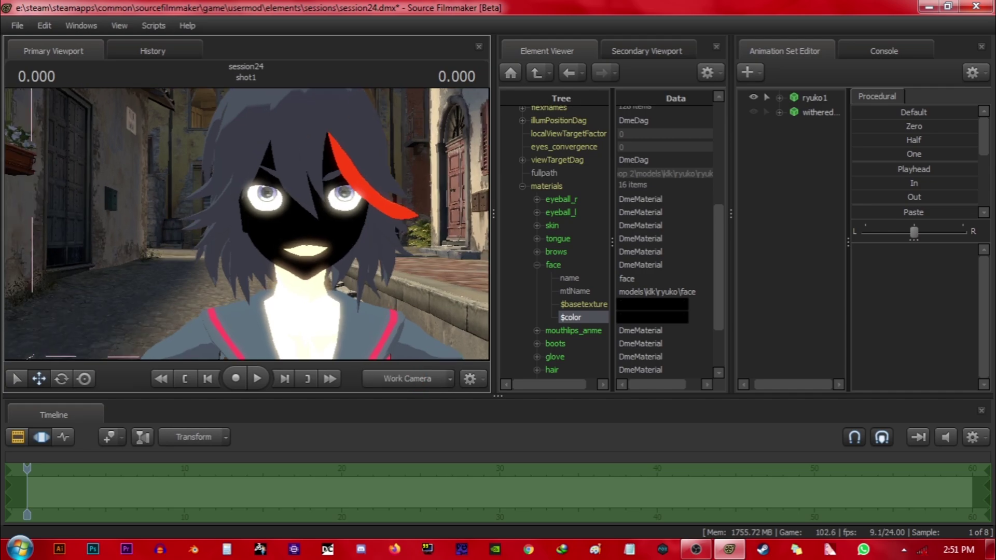
key(s)
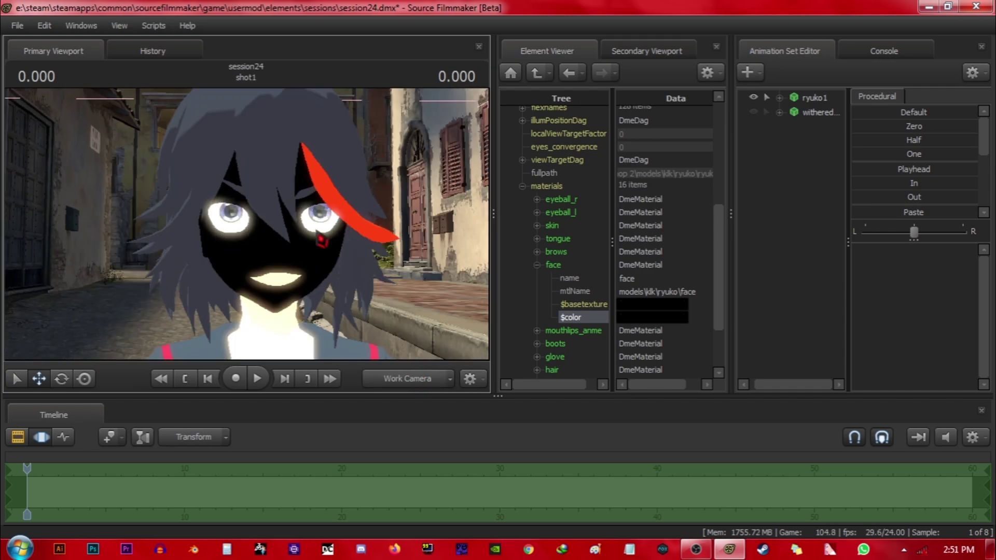
click(633, 319)
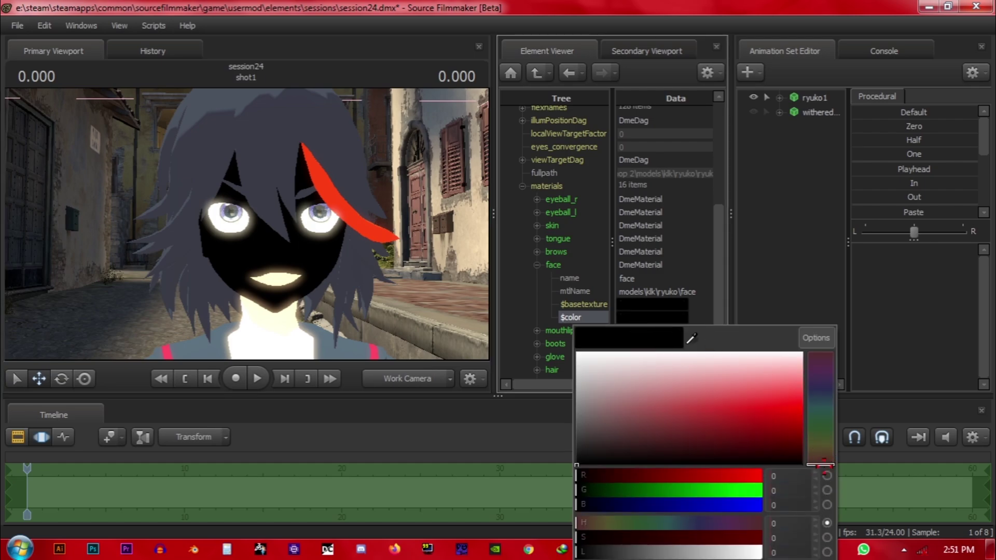
drag(824, 459, 824, 442)
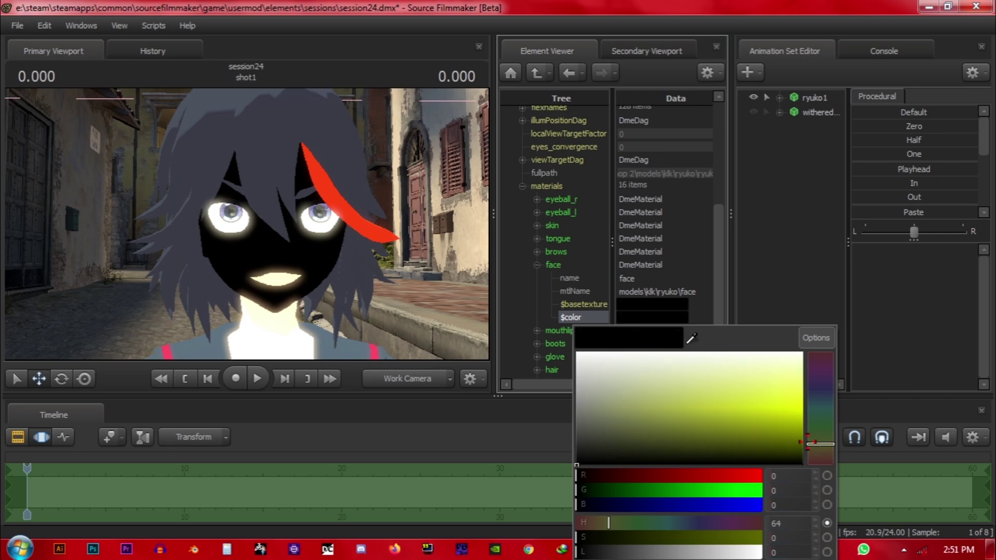
click(629, 399)
mouse_move(621, 402)
mouse_down()
mouse_move(740, 396)
mouse_move(773, 406)
mouse_move(776, 463)
mouse_move(789, 429)
mouse_move(826, 458)
mouse_move(826, 366)
mouse_move(822, 441)
mouse_up()
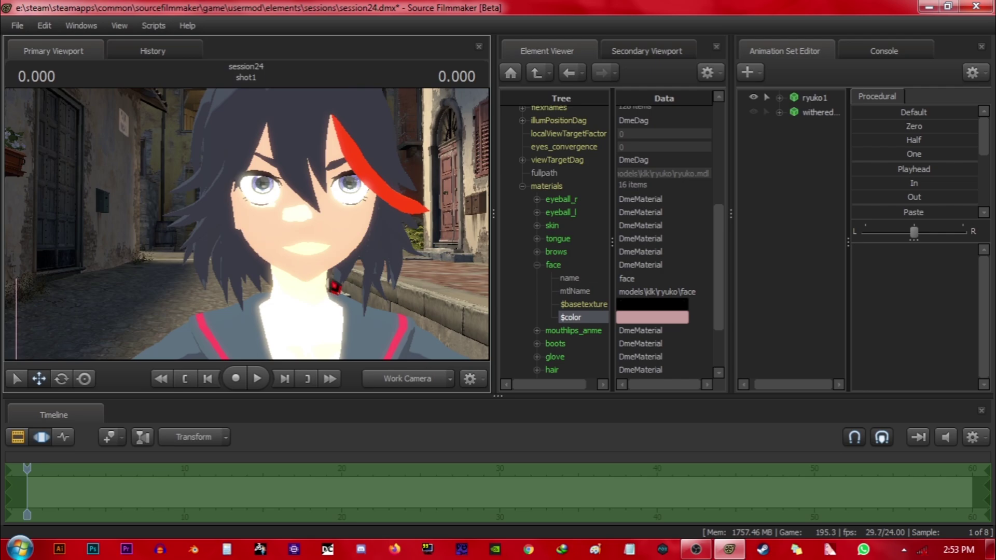
Step: Expand the skin material of ryuko1 in the Element Viewer
key(x)
drag(247, 223, 261, 184)
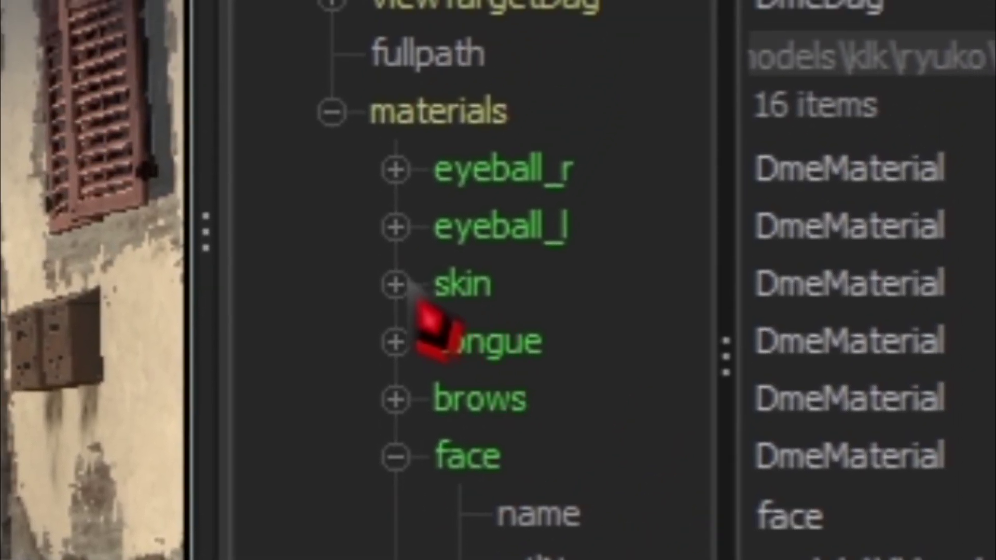
double_click(550, 227)
Step: Select ryuko1's root control and rotate the whole model
click(296, 252)
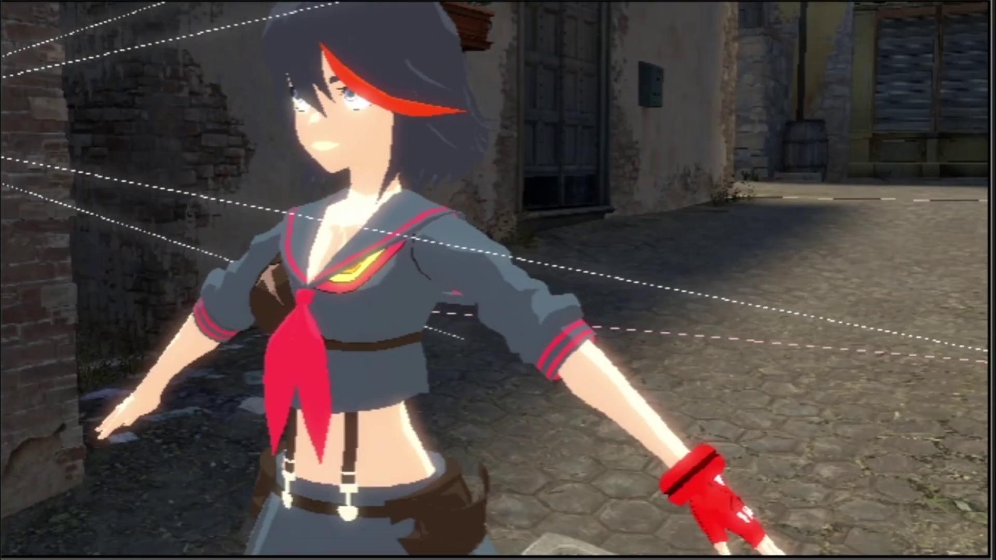
key(ctrl)
ctrl+click(479, 456)
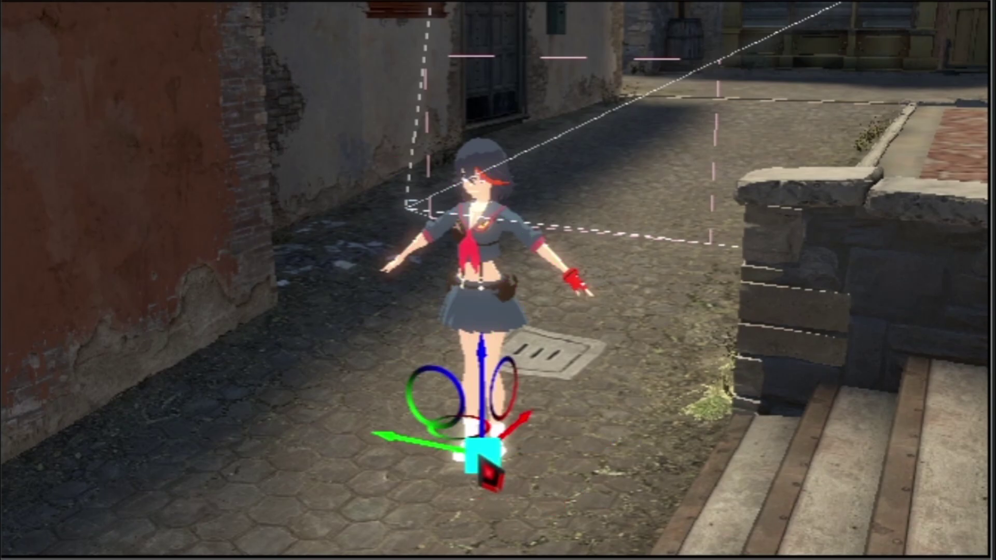
key(e)
drag(449, 509, 513, 510)
drag(498, 280, 490, 284)
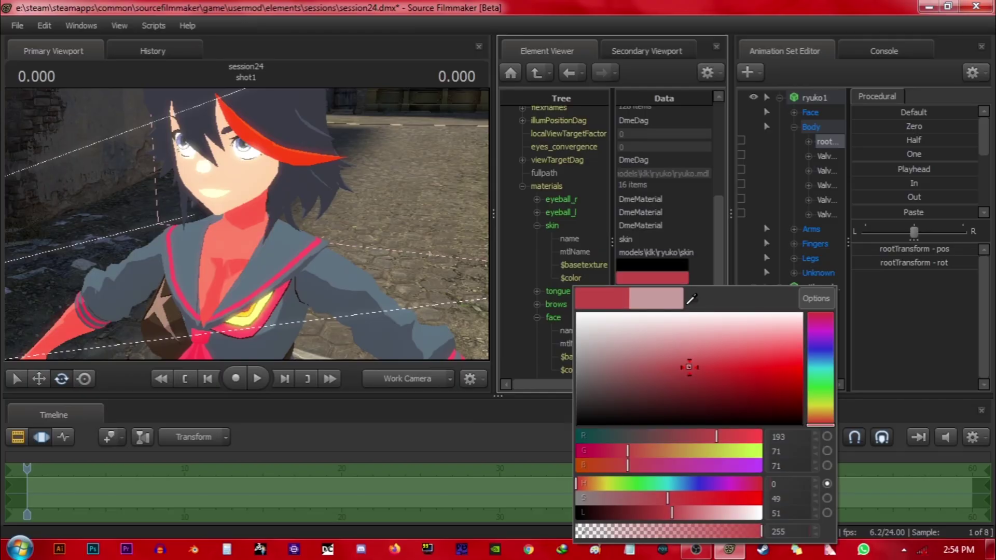
Step: Try a dark reddish brown as the skin material's $color, then paste the light pink back into it
mouse_move(688, 368)
mouse_down()
mouse_move(633, 334)
mouse_move(663, 405)
mouse_move(624, 390)
mouse_up()
click(654, 280)
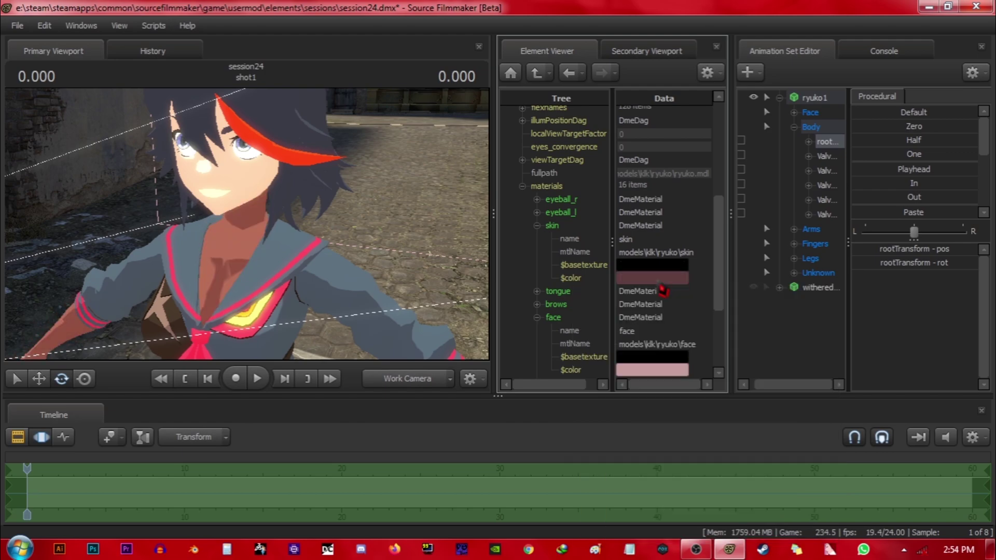
right_click(654, 280)
click(685, 312)
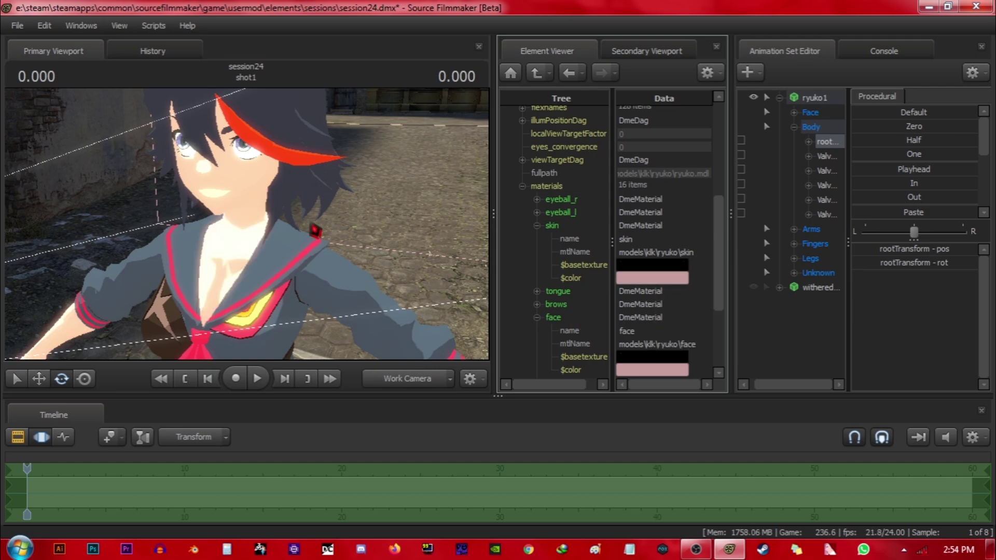
Step: Undo the last two changes and bring ryuko1's face and neck close in the viewport
drag(312, 225, 301, 202)
key(ctrl)
ctrl+click(307, 218)
key(ctrl+z)
key(ctrl+z)
key(w)
right_drag(246, 192, 246, 184)
key(s)
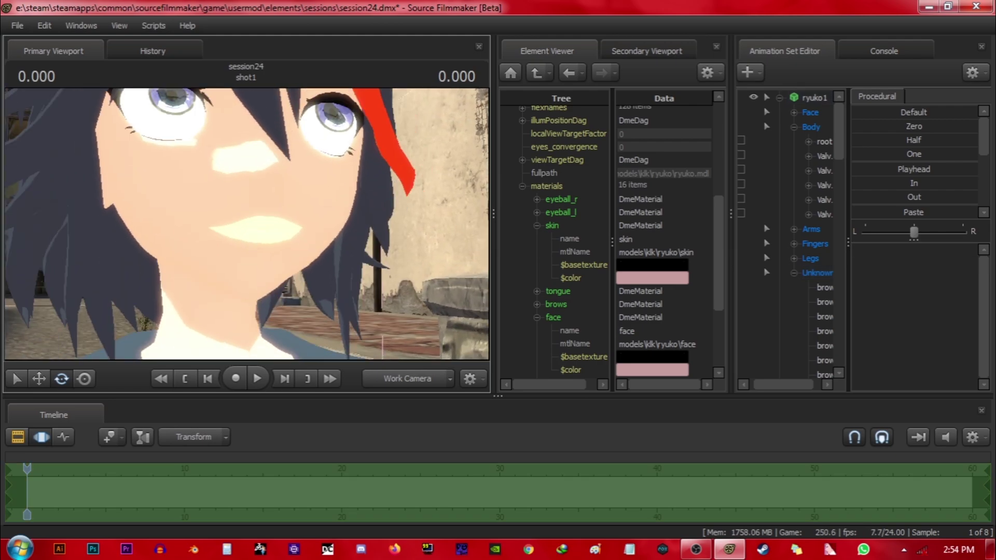
Step: Collapse the skin and face materials and add color attributes named $basetexture and $color to mouthlips_anme
click(537, 225)
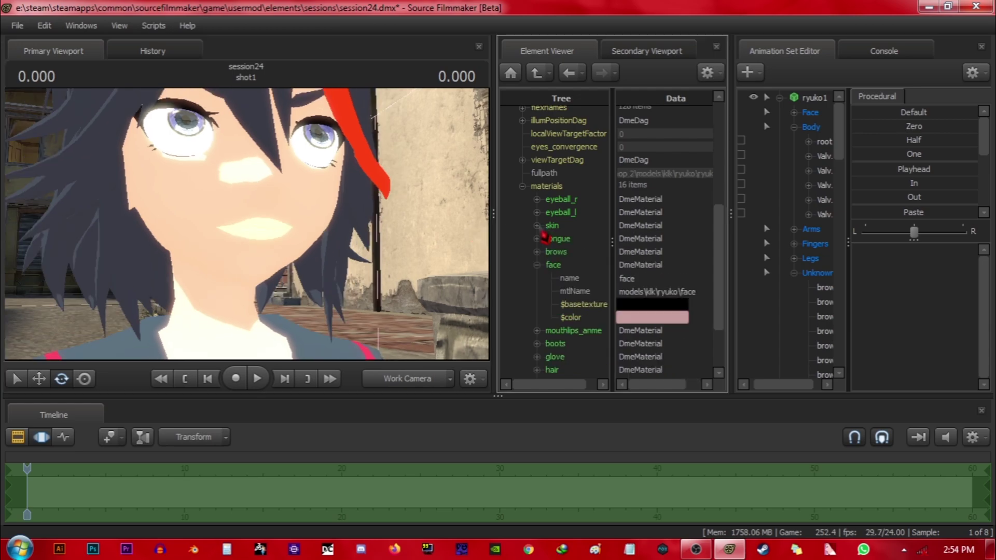
click(537, 266)
click(537, 277)
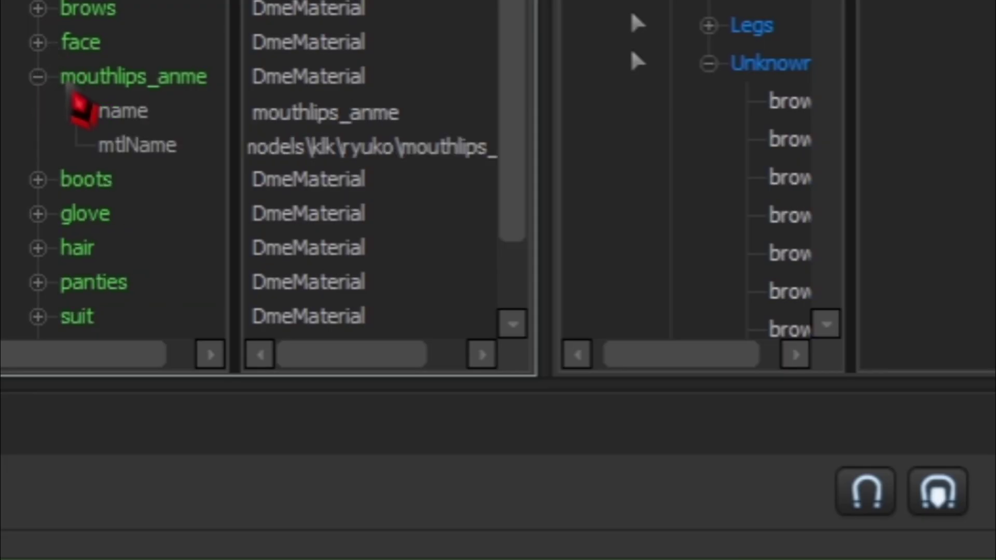
right_click(561, 279)
mouse_move(439, 375)
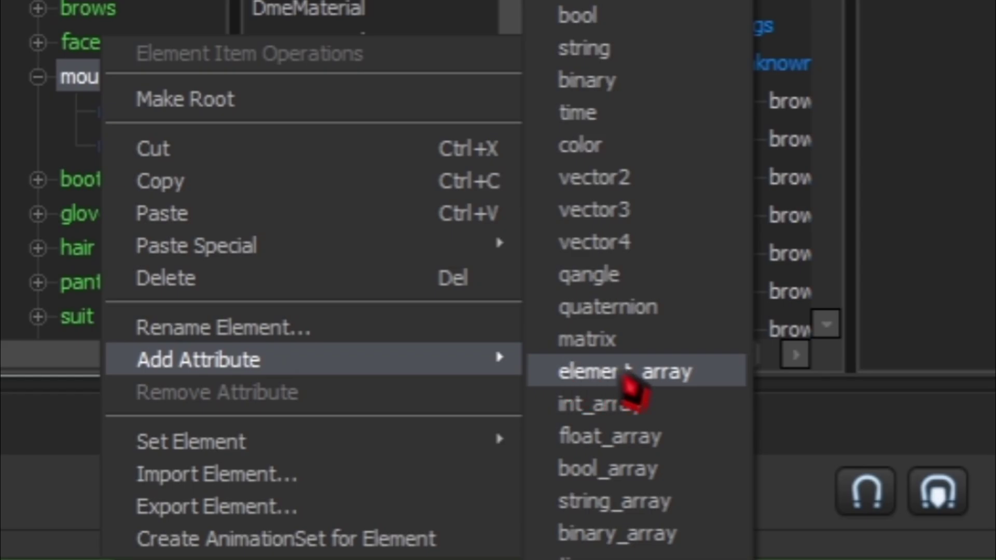
click(630, 147)
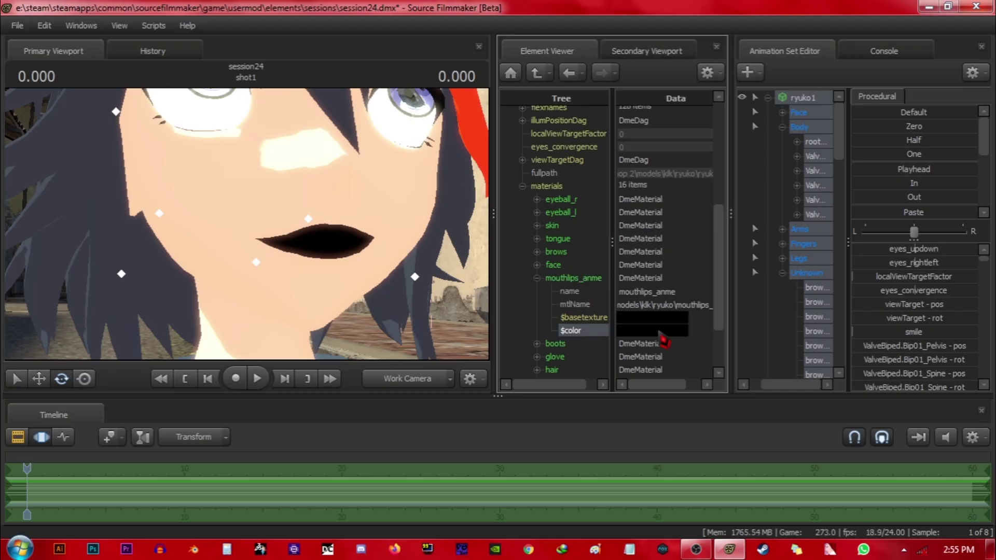
Step: Paste the copied light pink into mouthlips_anme's $color and shift it to a deeper rosy pink
right_click(642, 337)
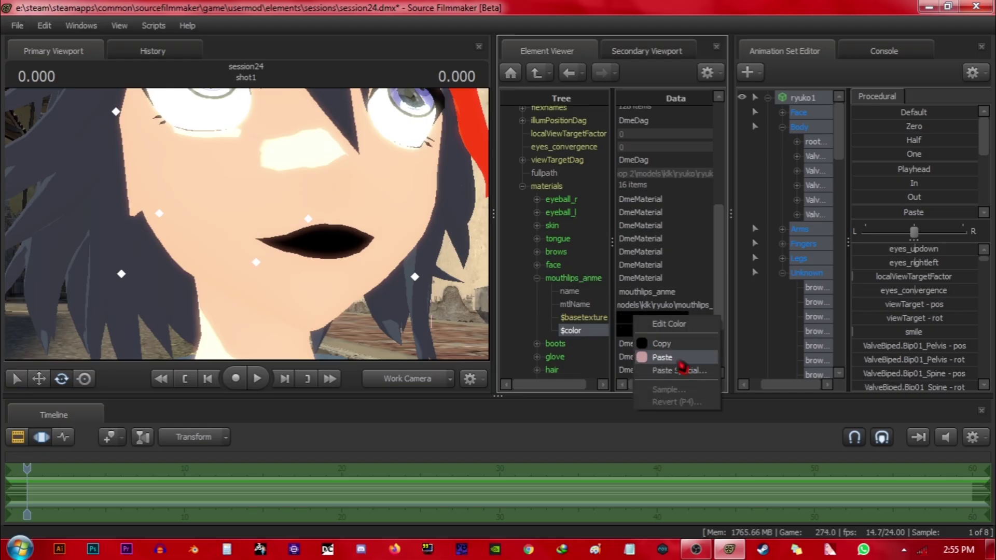
click(678, 368)
click(632, 335)
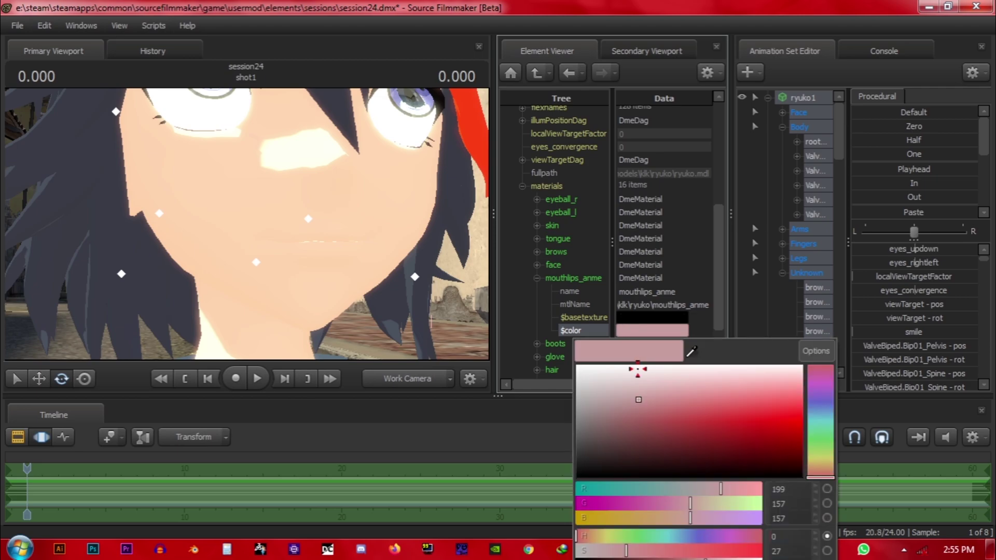
drag(638, 401, 640, 407)
Step: Examine the recolored face and lips of ryuko1 from a distance and up close
click(249, 232)
key(s)
drag(249, 231, 268, 254)
key(s)
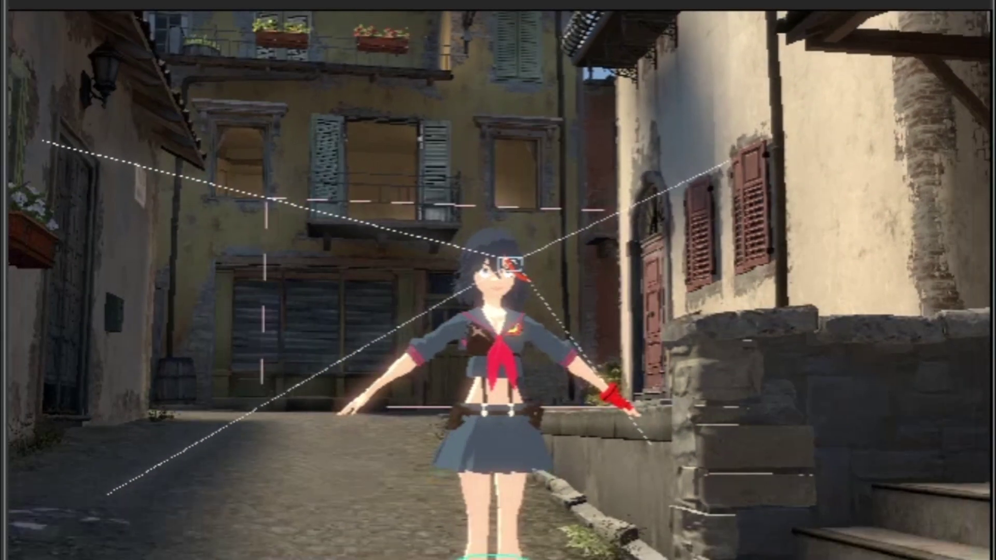
key(w)
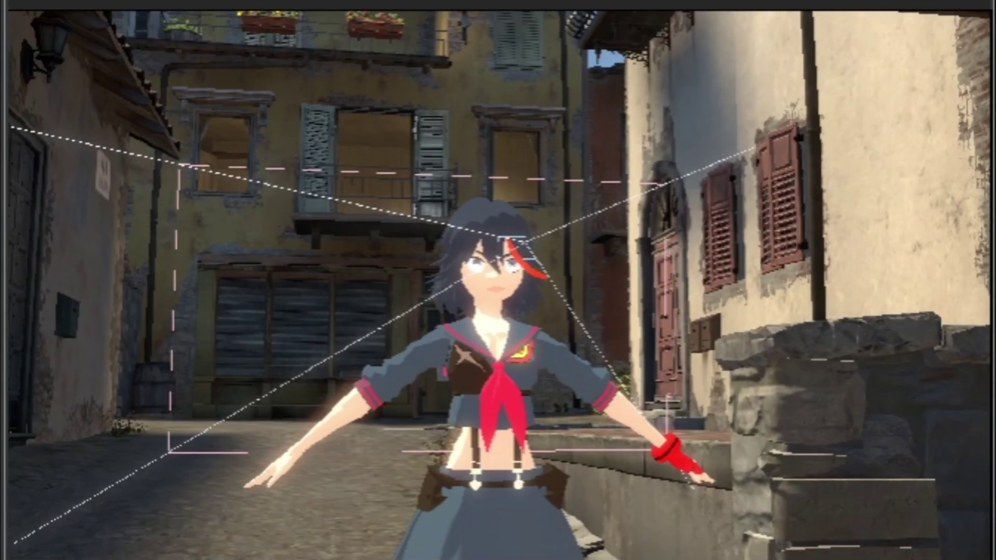
key(s)
key(w)
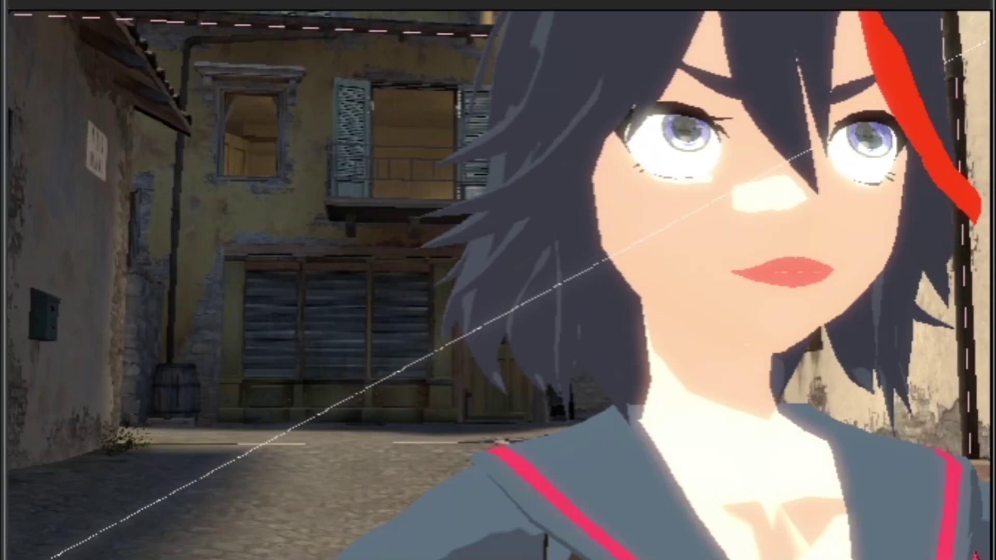
drag(498, 280, 550, 277)
Step: Adjust one of ryuko1's facial expression sliders
scroll(946, 322, down, 2)
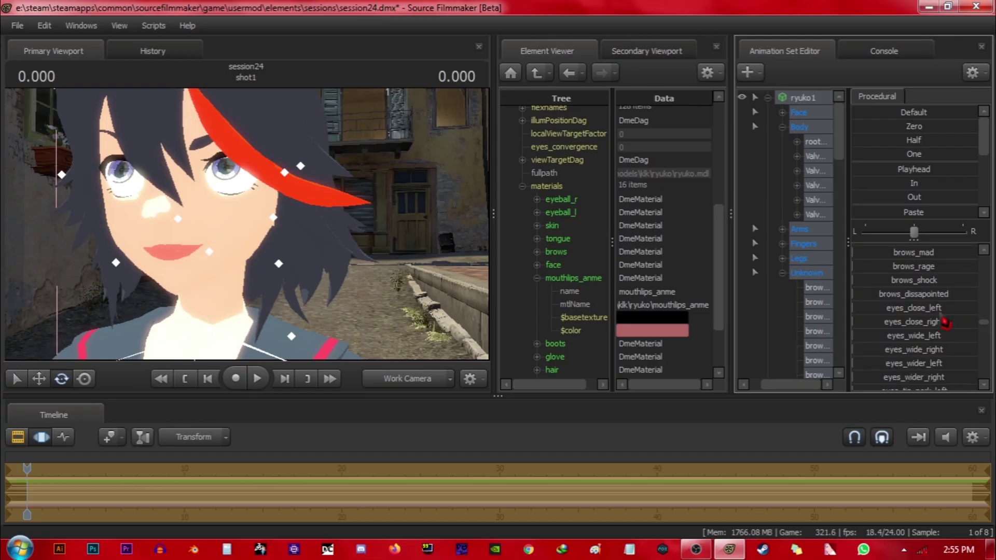
scroll(945, 323, down, 2)
mouse_move(892, 349)
mouse_down()
mouse_move(991, 349)
mouse_move(899, 352)
mouse_up()
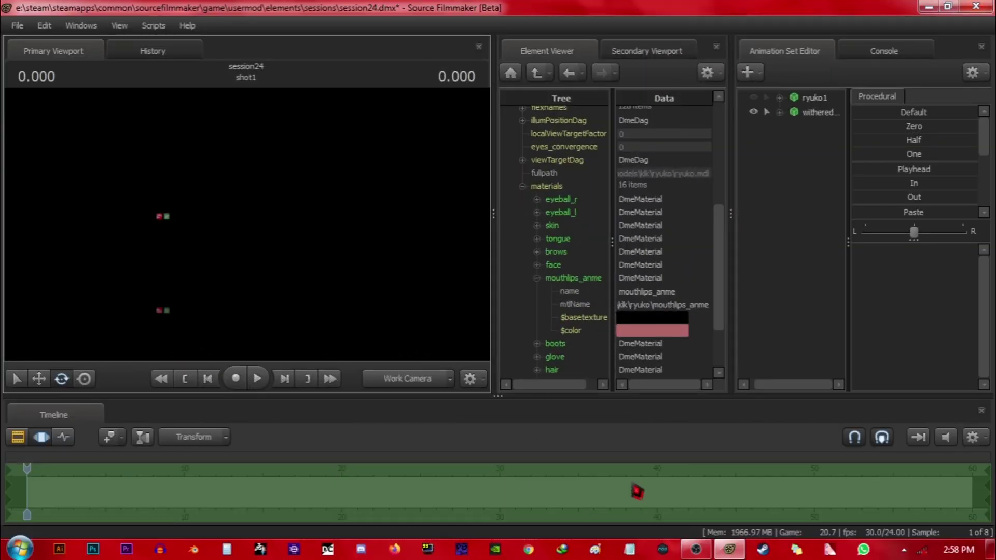
Step: Check the dark scene through camera1 and the Work Camera, and toggle the viewport lighting to reveal the withered model
click(435, 385)
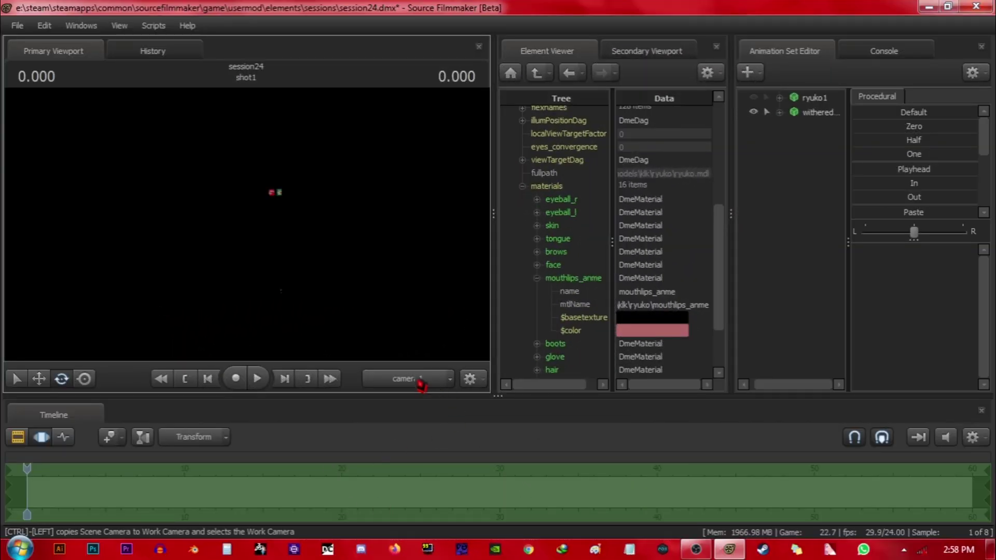
click(417, 377)
key(s)
drag(389, 345, 247, 225)
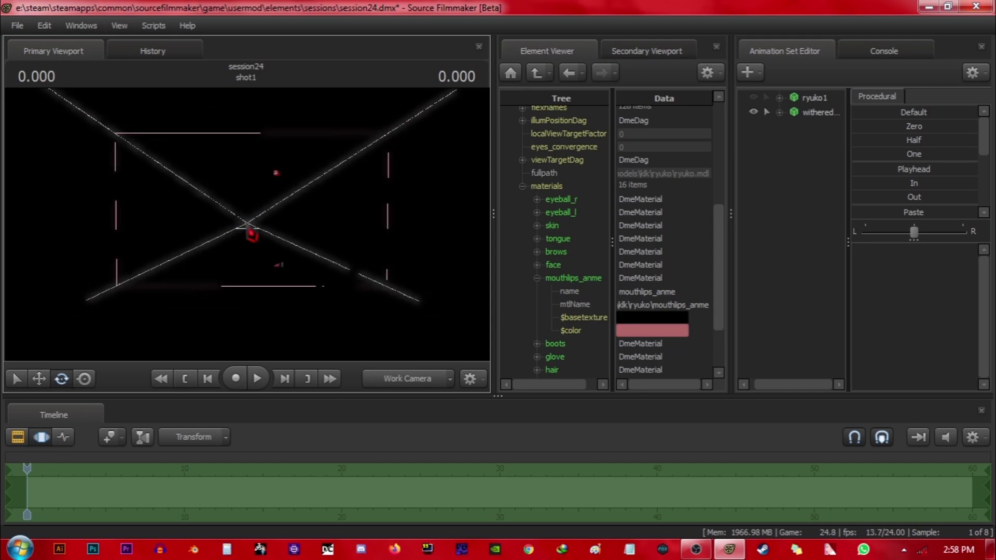
right_click(252, 235)
click(284, 261)
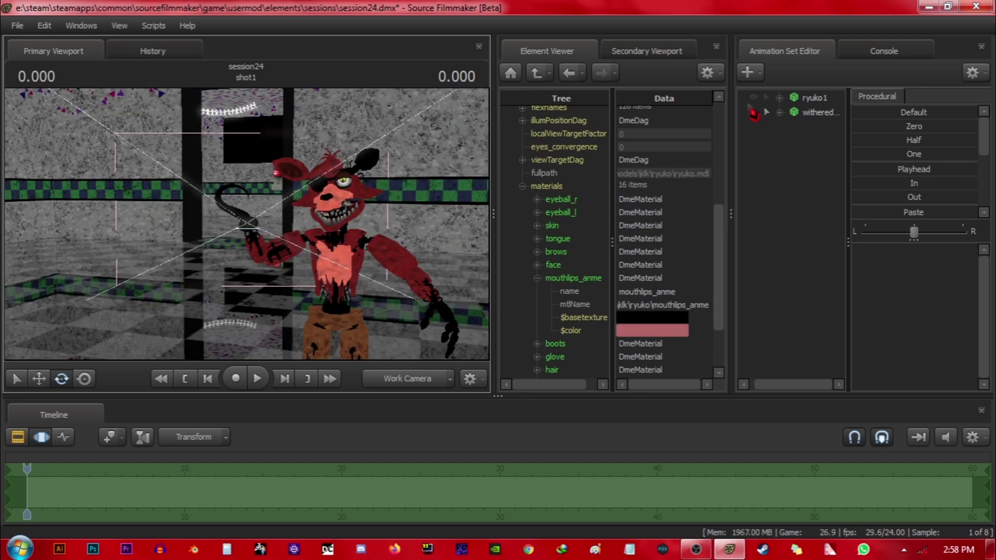
Step: Make ryuko1 visible beside the withered model and toggle the viewport lighting back
click(753, 97)
drag(362, 186, 441, 191)
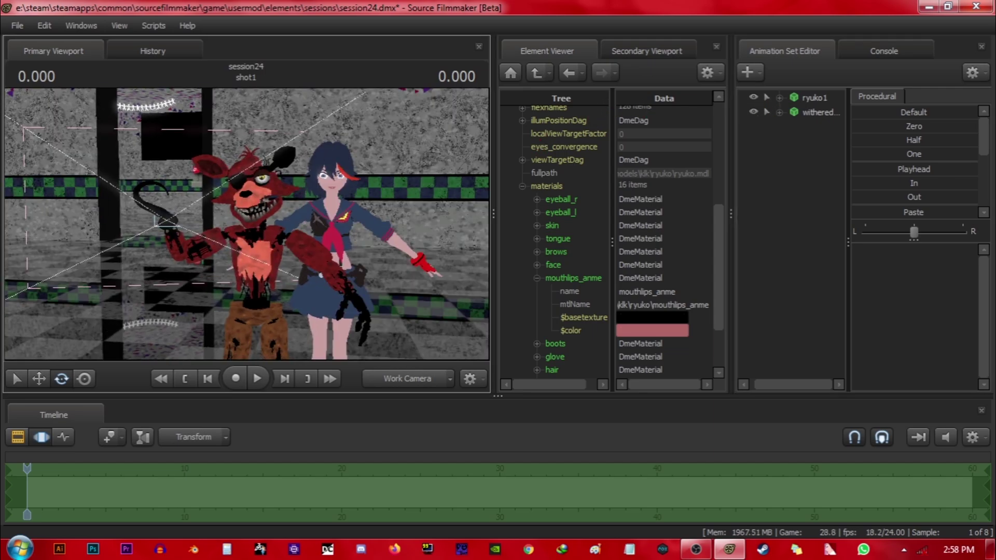
right_click(249, 234)
click(277, 267)
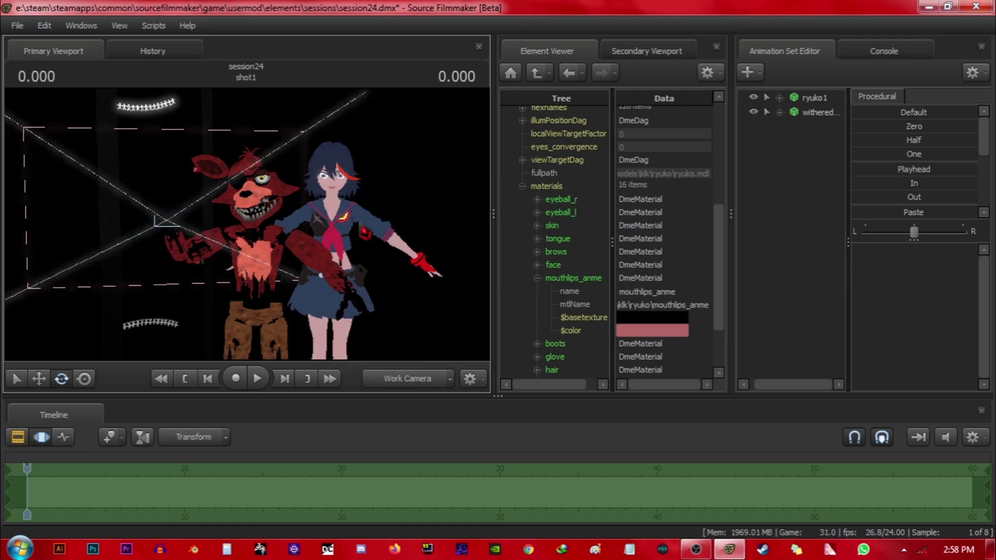
Step: Create an animation set for a new light in the dark scene and select it
right_click(756, 268)
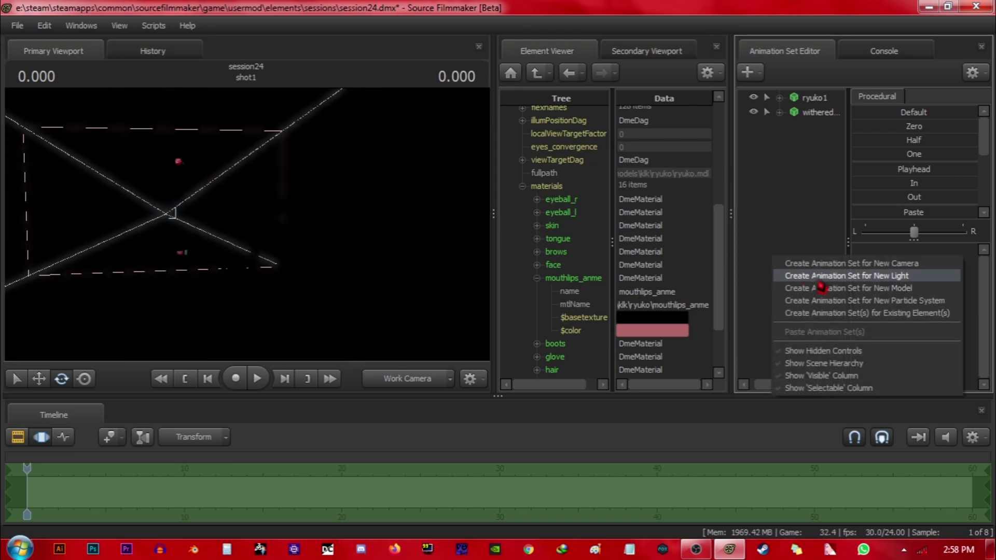
click(820, 276)
click(779, 128)
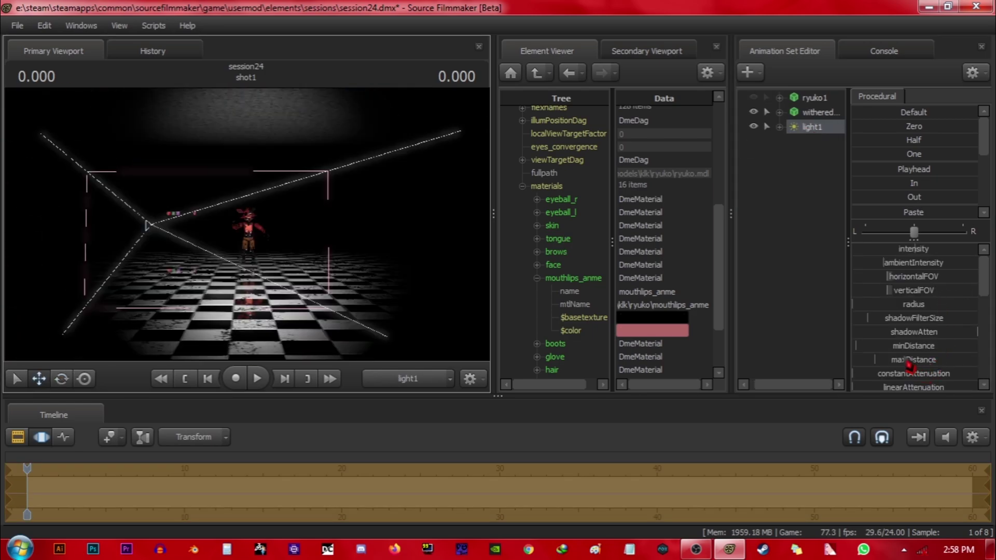
Step: Lower light1's maxDistance slightly and check the withered model through the Work Camera and the scene camera
drag(908, 364, 874, 360)
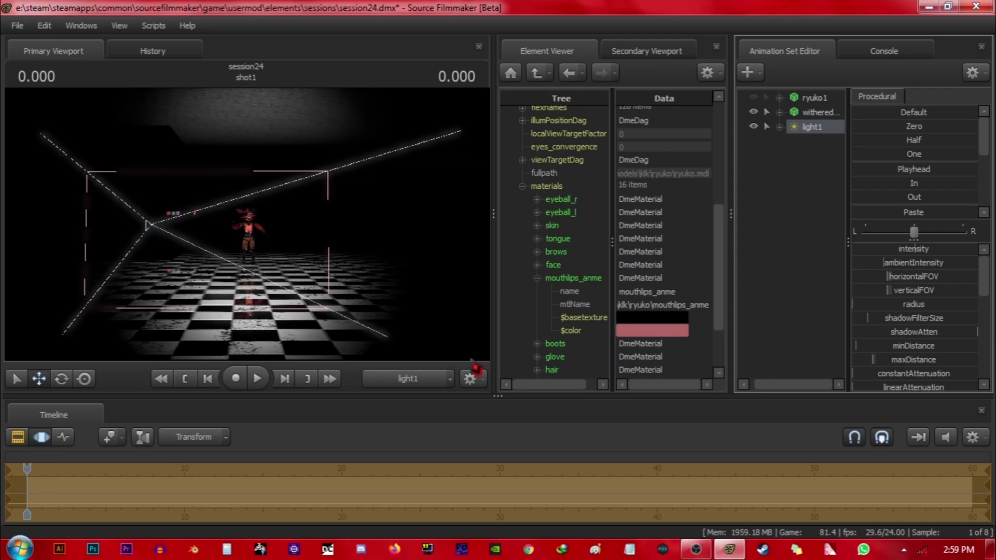
click(407, 379)
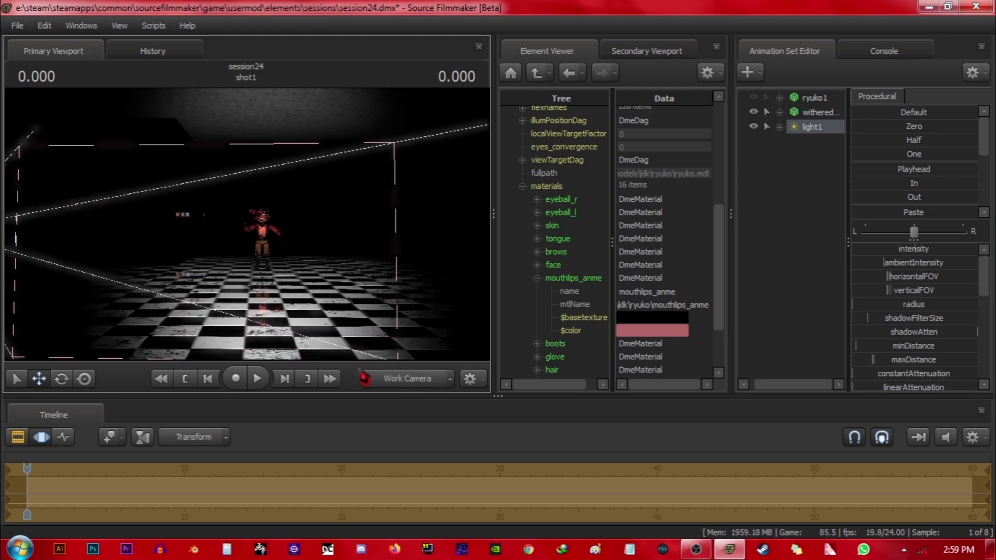
click(367, 375)
key(w)
drag(375, 308, 338, 268)
key(w)
key(w)
key(s)
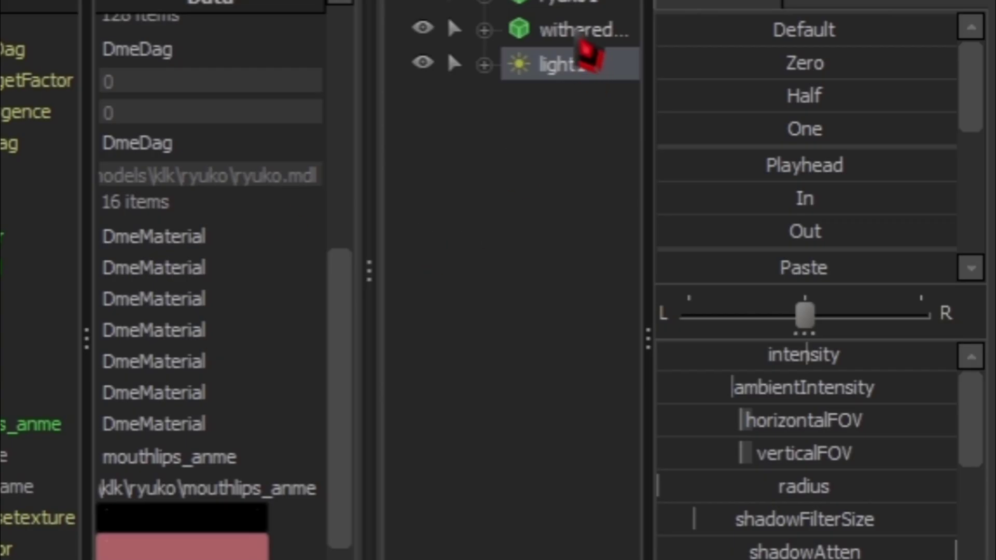
Step: Add override materials to the withered model and show its Model element in the Element Viewer
right_click(818, 114)
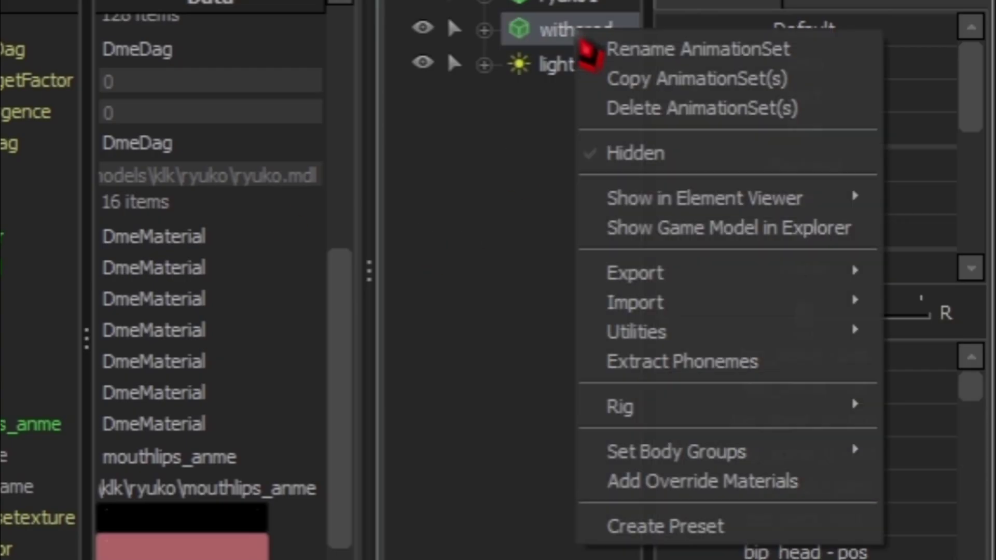
click(721, 483)
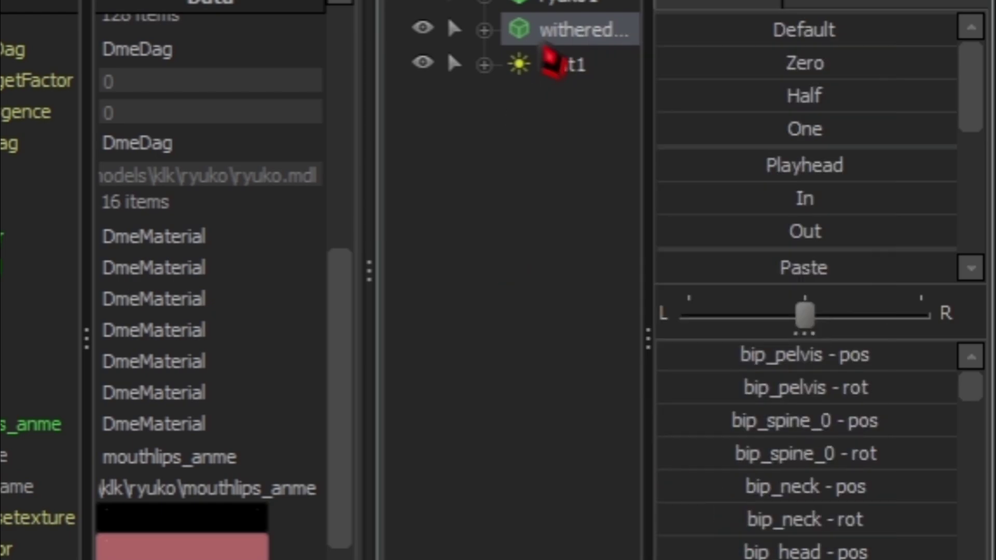
right_click(542, 36)
mouse_move(730, 210)
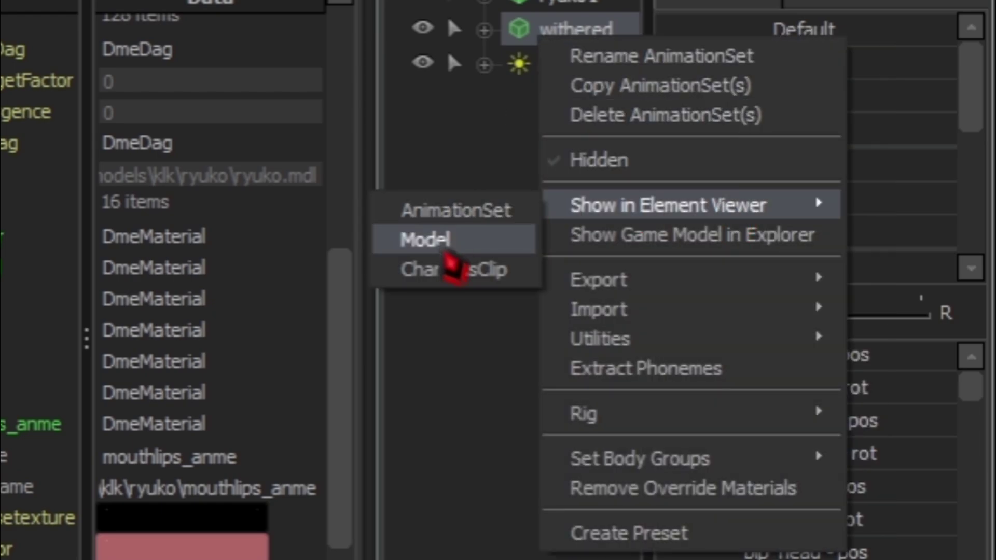
click(449, 249)
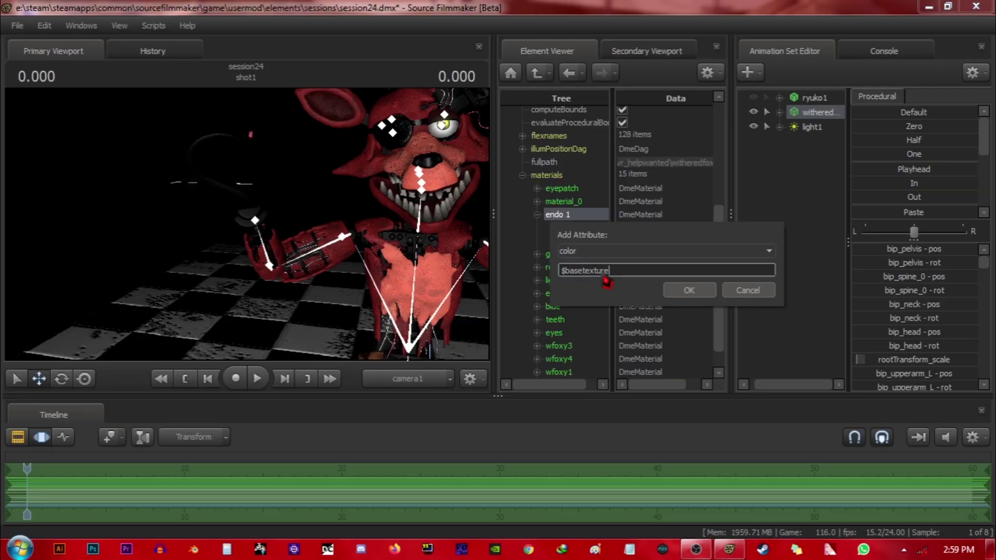
Step: Add two color attributes named $basetexture and $color to the withered model's endo 1 material
key(Return)
key(s)
drag(295, 182, 322, 181)
key(w)
right_drag(247, 218, 247, 244)
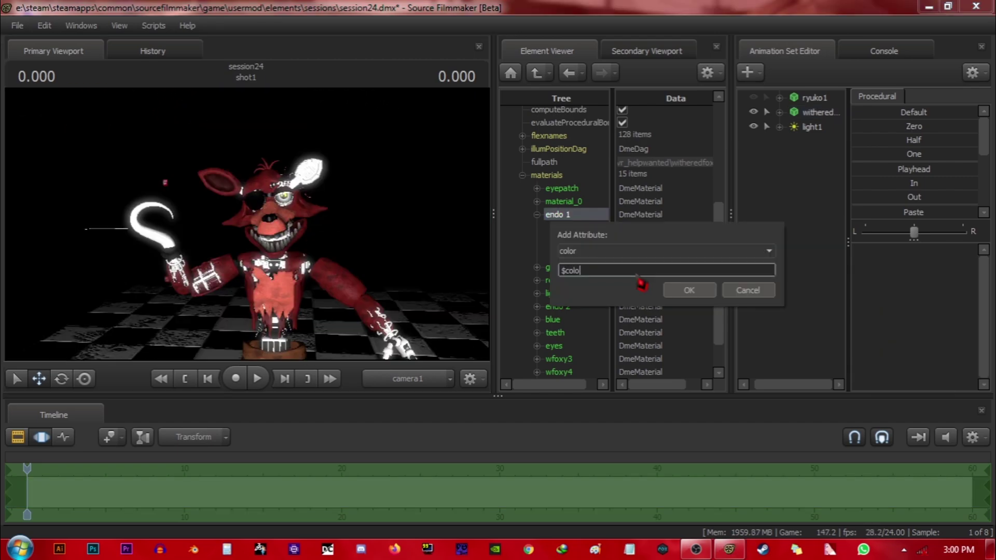
key(Return)
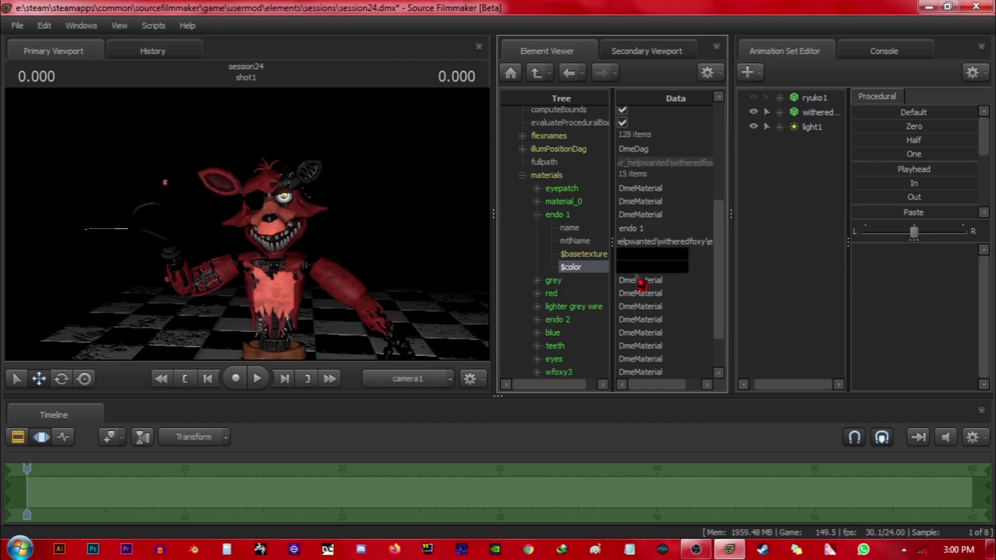
Step: Set the endo 1 material's $color to a neutral dark grey, slightly lighter than RGB 32, 32, 32, judging it against the hook
ctrl+click(432, 385)
drag(321, 234, 291, 233)
key(w)
key(w)
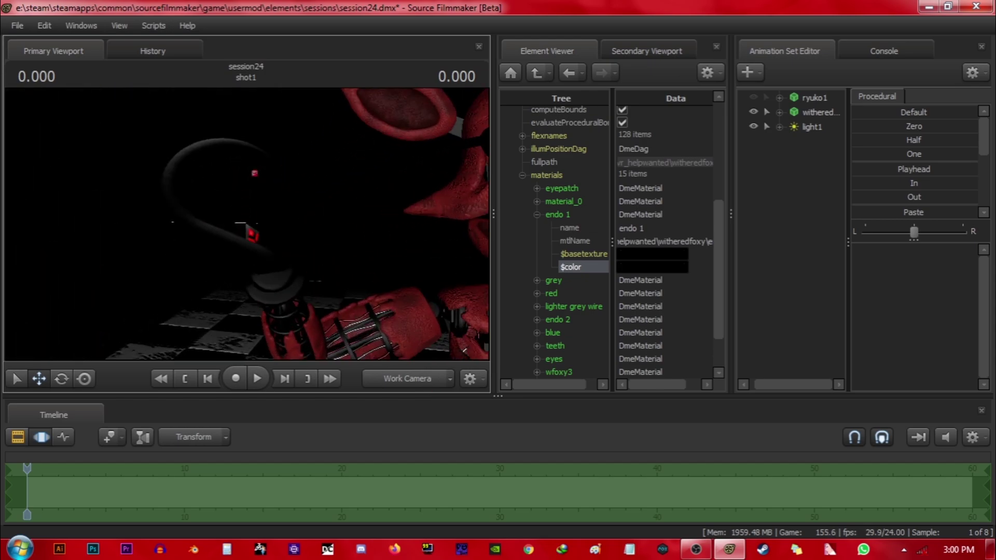
click(666, 268)
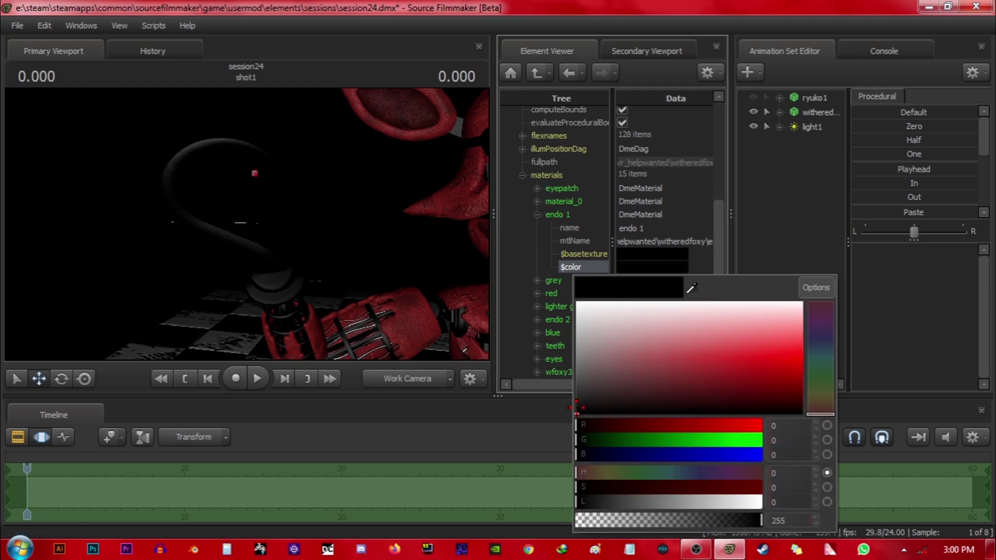
drag(577, 408, 578, 402)
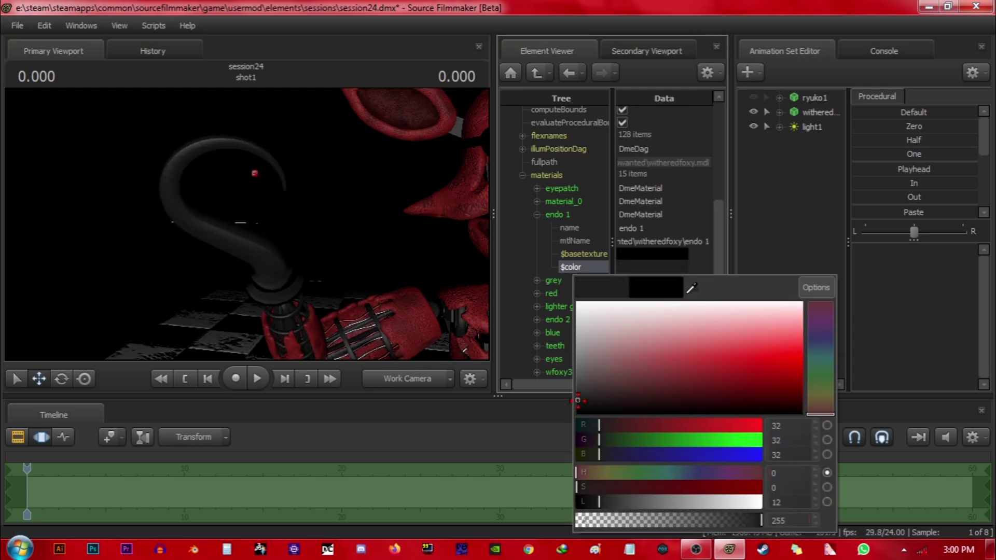
key(s)
drag(404, 291, 246, 225)
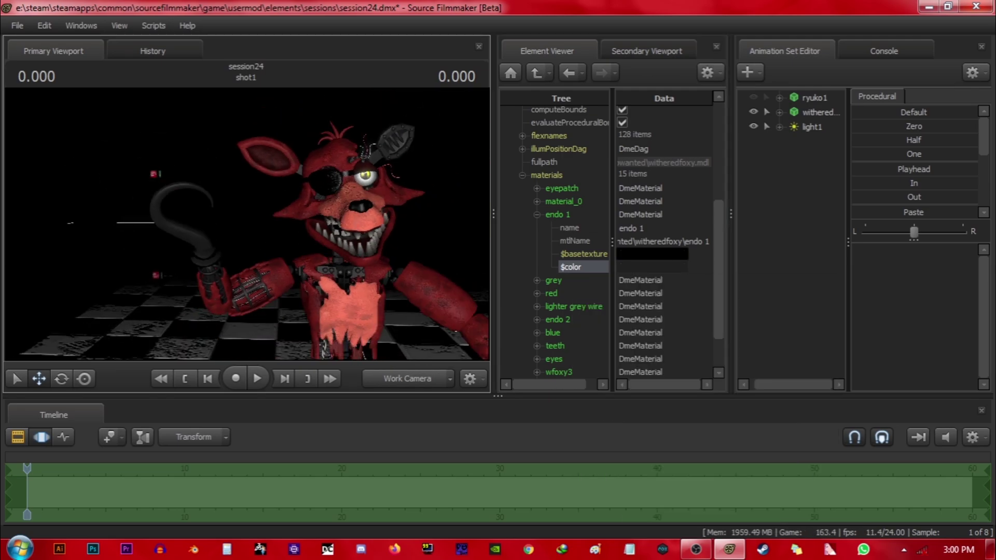
key(x)
click(658, 268)
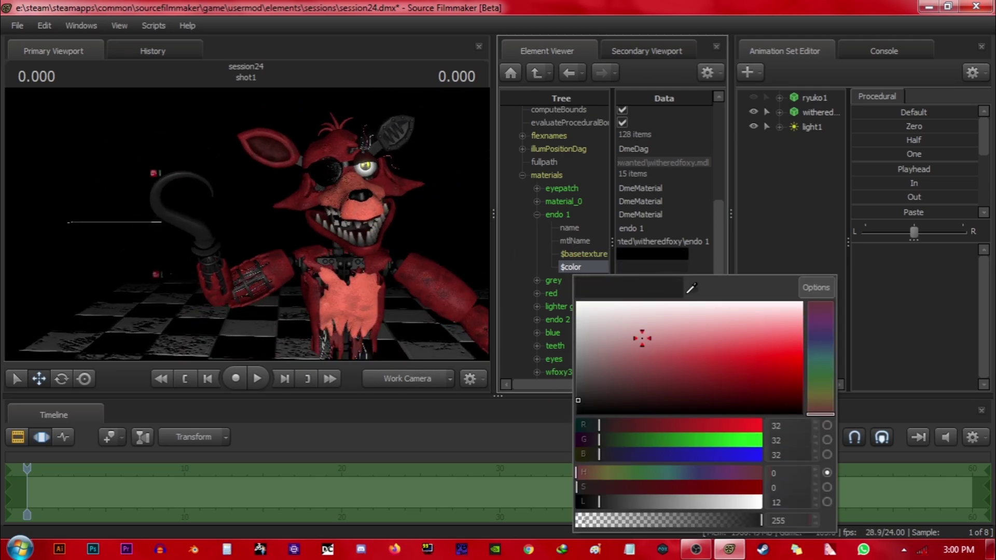
mouse_move(579, 392)
mouse_down()
mouse_move(581, 319)
mouse_move(570, 384)
mouse_move(590, 397)
mouse_move(577, 407)
mouse_up()
click(570, 396)
Step: Compare the recolored withered model from near and far through camera1 and the Work Camera
click(393, 376)
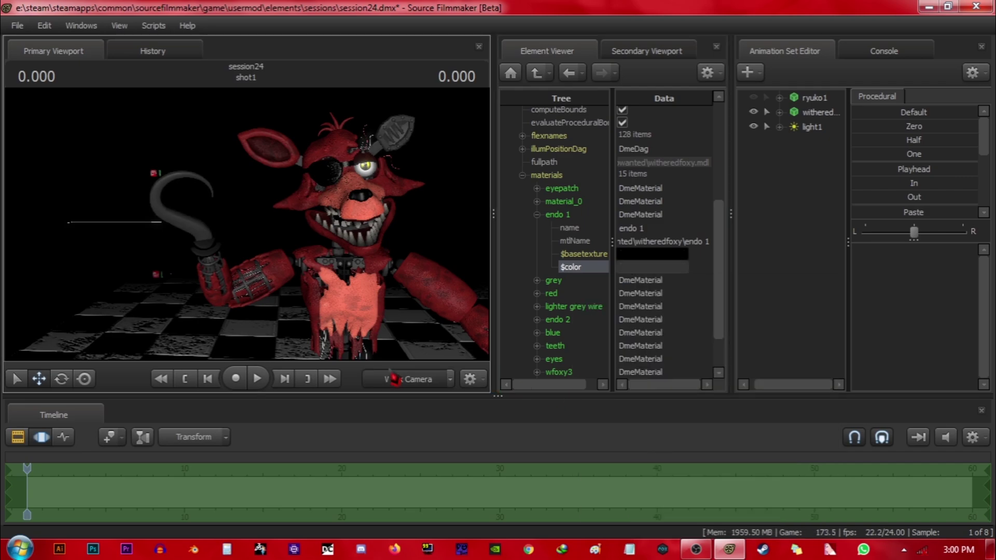
click(393, 375)
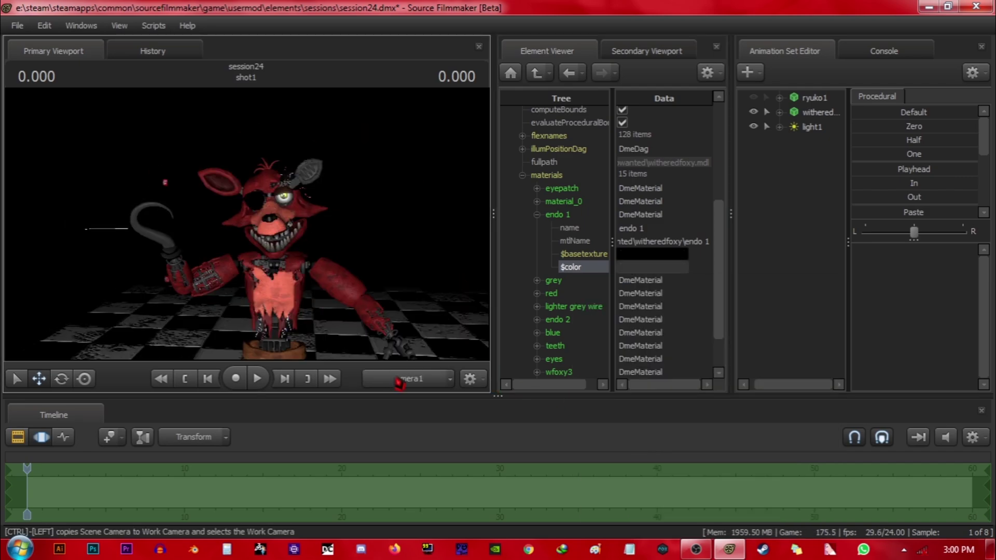
click(395, 380)
key(s)
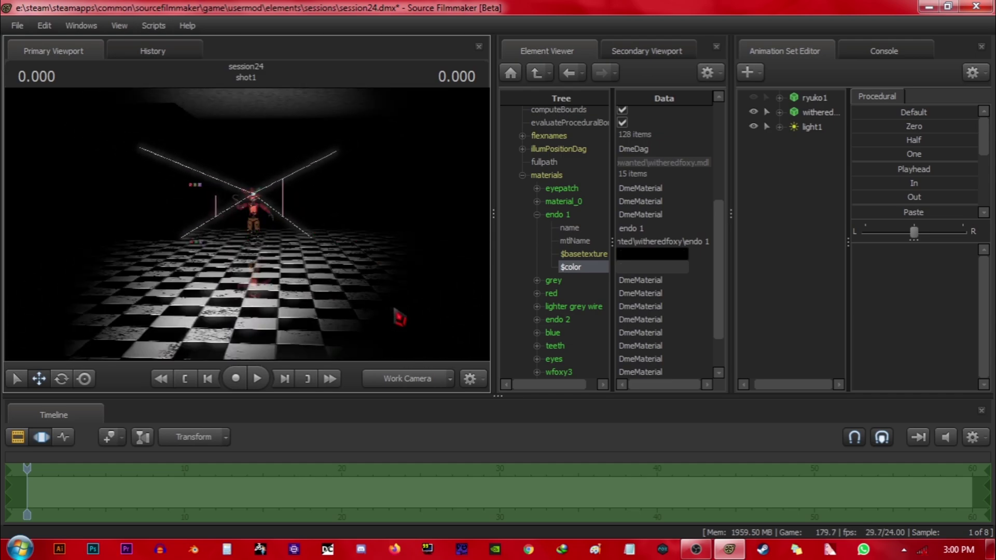
click(407, 379)
key(s)
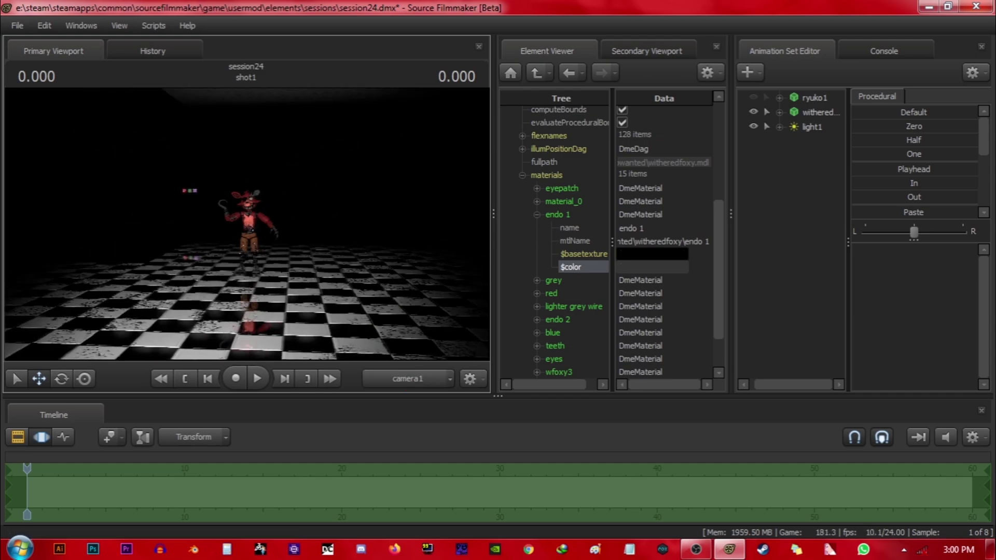
key(w)
scroll(247, 224, up, 6)
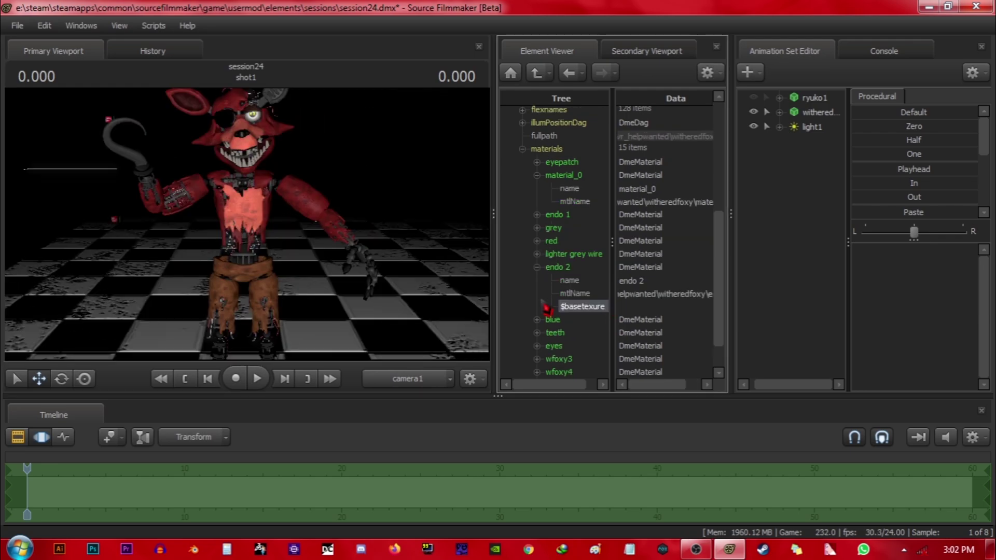
Step: Remove the misspelled $basetexure attribute from the endo 2 material
drag(313, 282, 301, 234)
key(w)
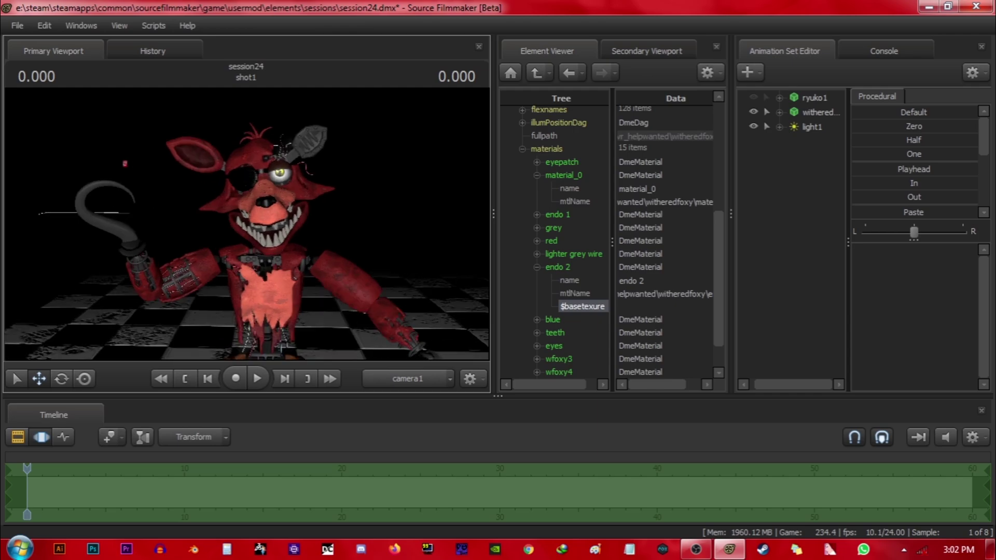
right_click(576, 308)
click(601, 366)
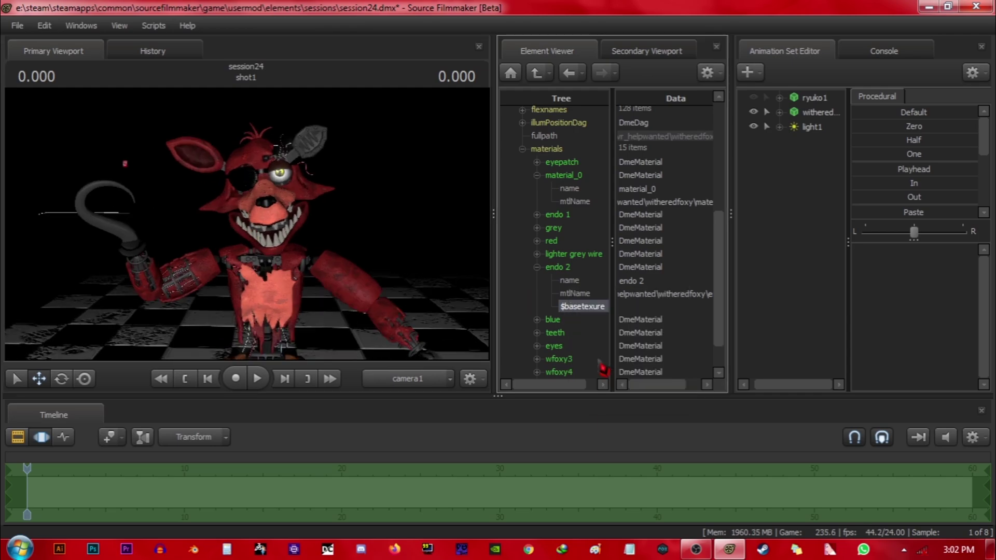
Step: Add a color attribute named $basetexture to the endo 2 material
right_click(549, 281)
mouse_move(613, 376)
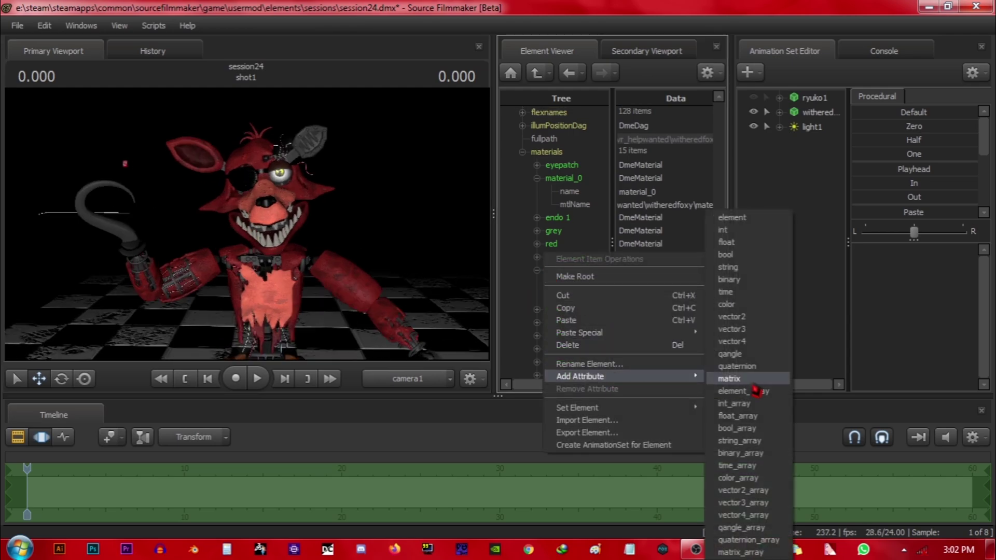
click(729, 304)
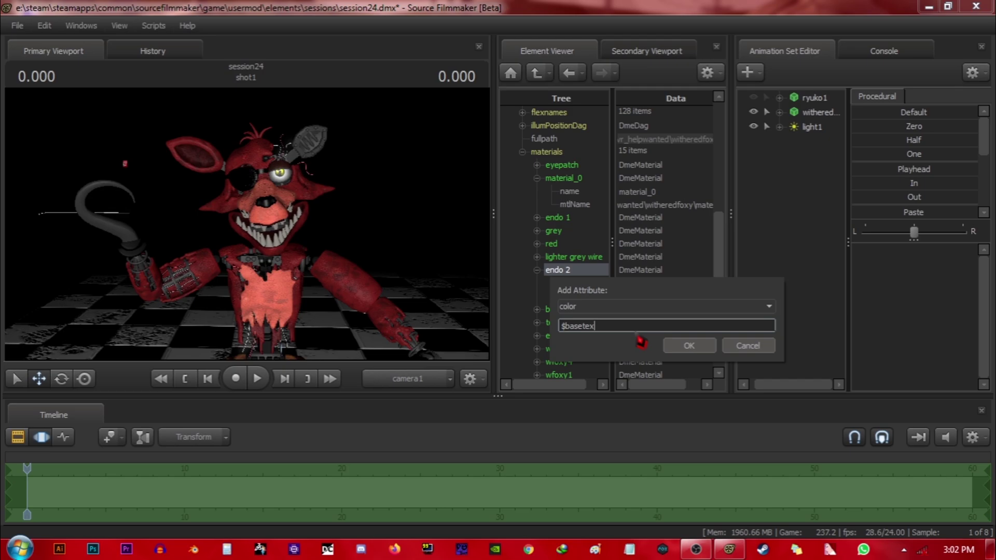
text($basetexture)
key(Return)
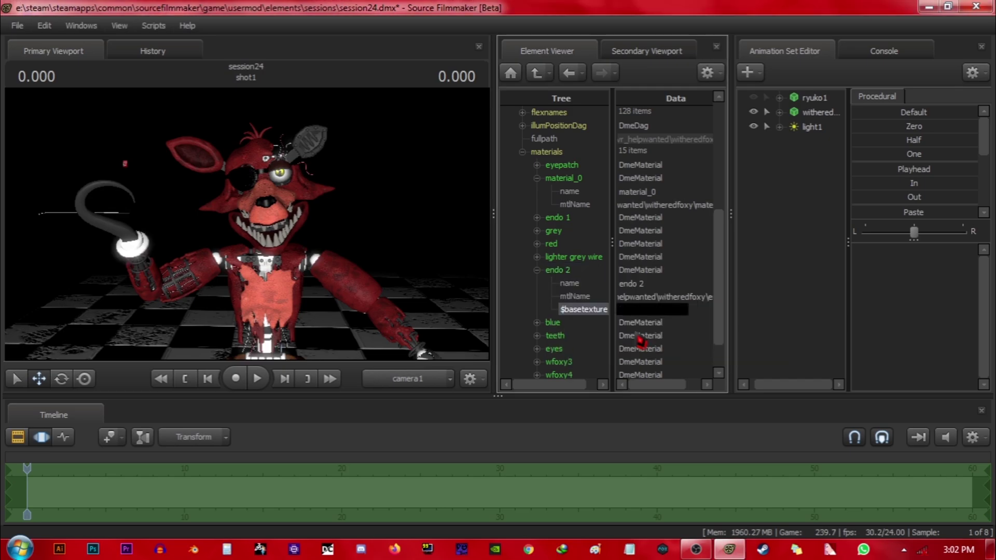
Step: Add a color attribute named $color to the endo 2 material
drag(392, 265, 381, 288)
key(w)
key(w)
key(s)
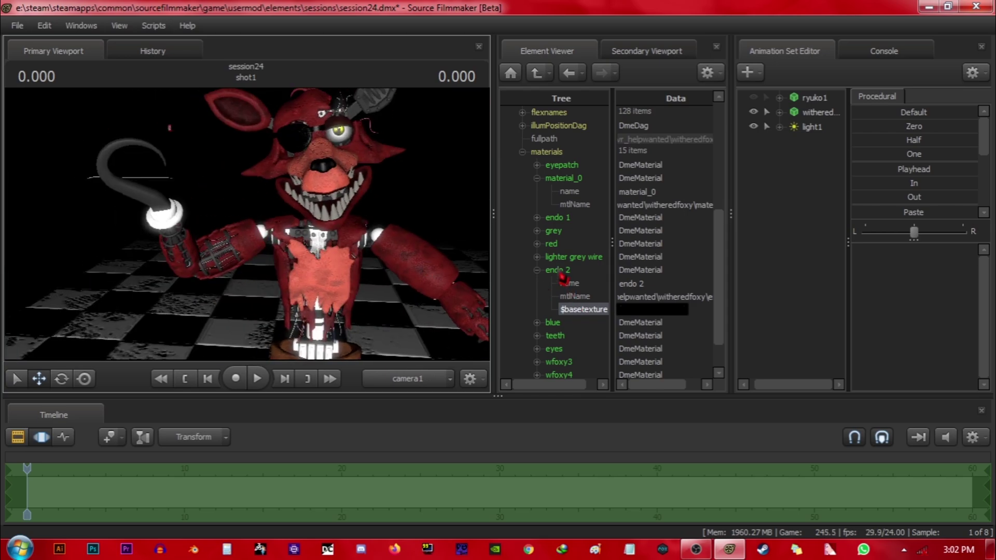
right_click(562, 275)
mouse_move(600, 376)
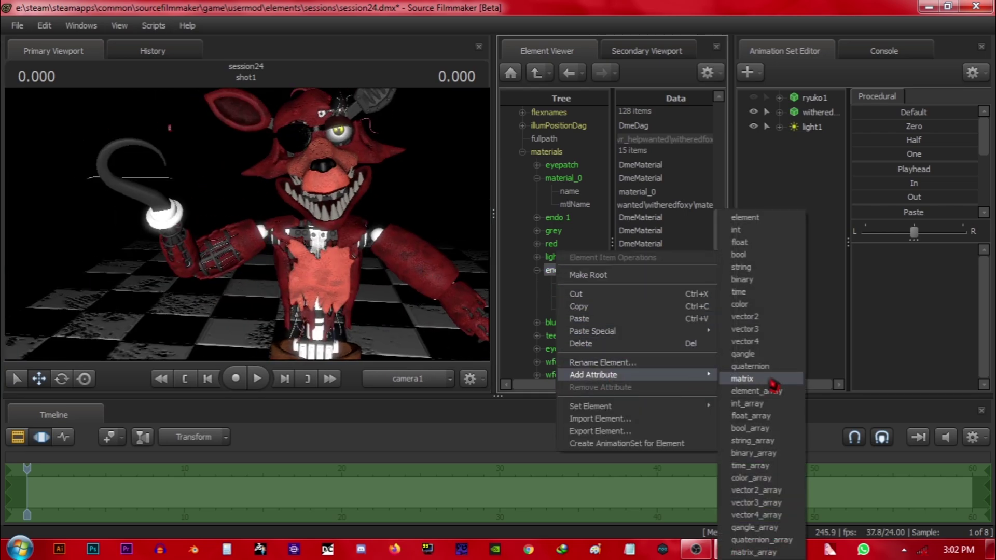
click(767, 307)
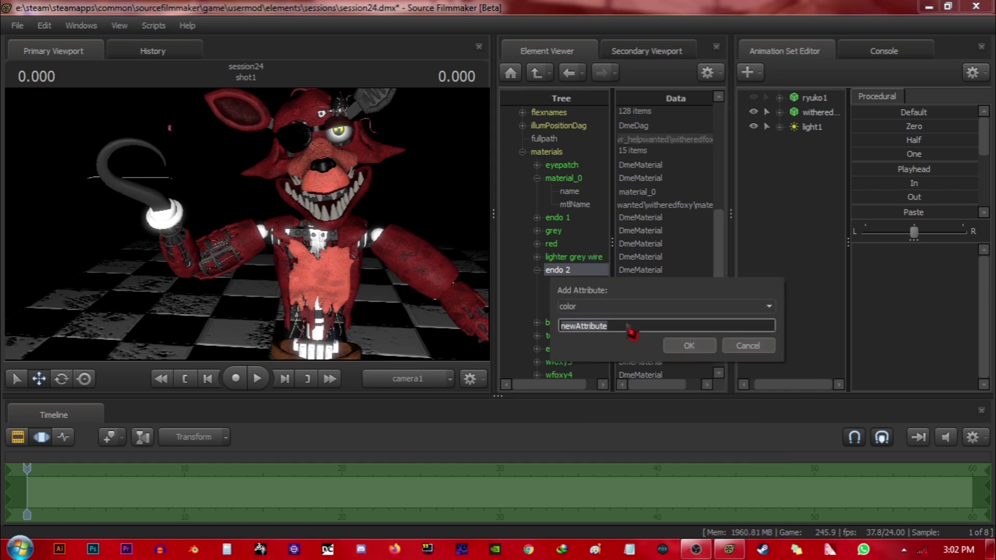
text($color)
key(Return)
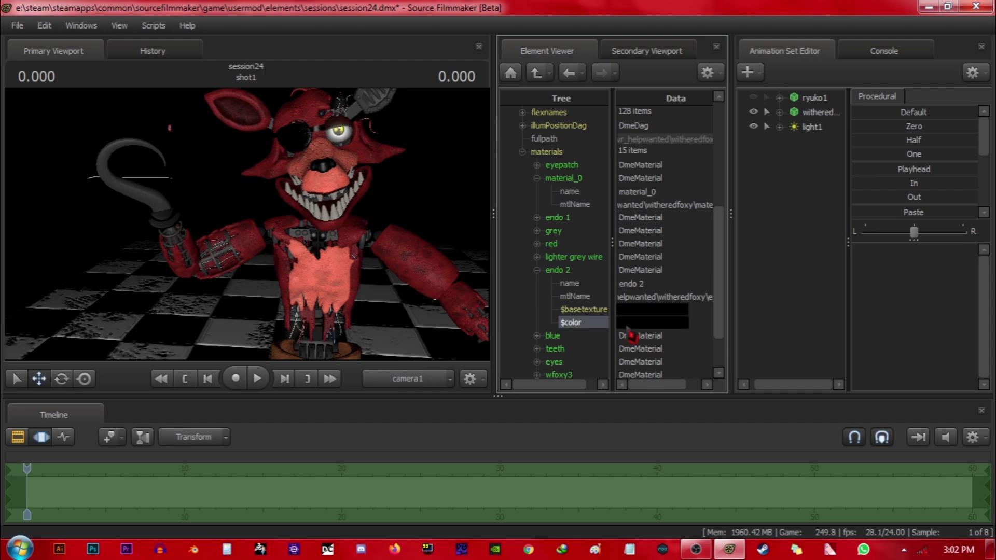
Step: Copy the endo 1 material's $color value and paste it into endo 2's $color
click(537, 217)
right_click(648, 270)
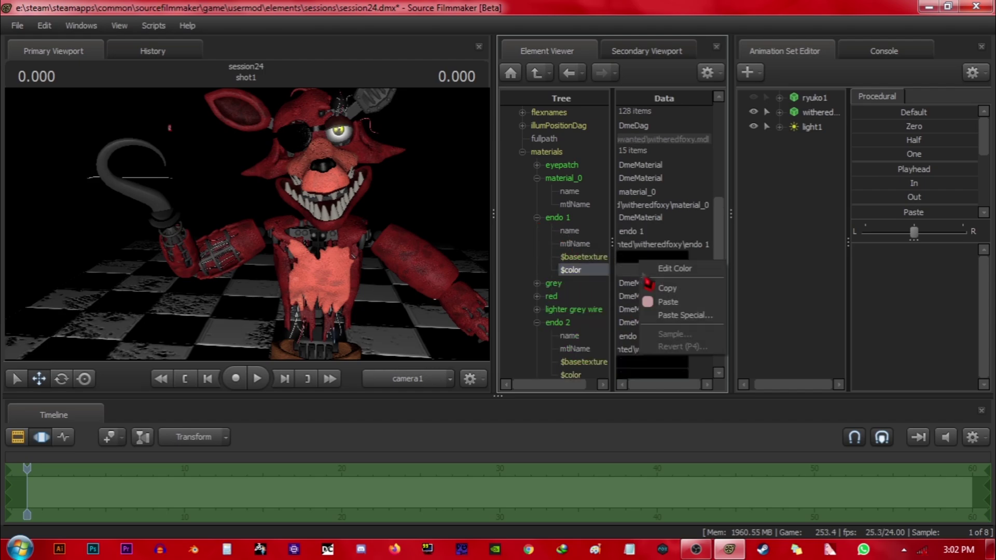
click(673, 294)
scroll(674, 298, down, 2)
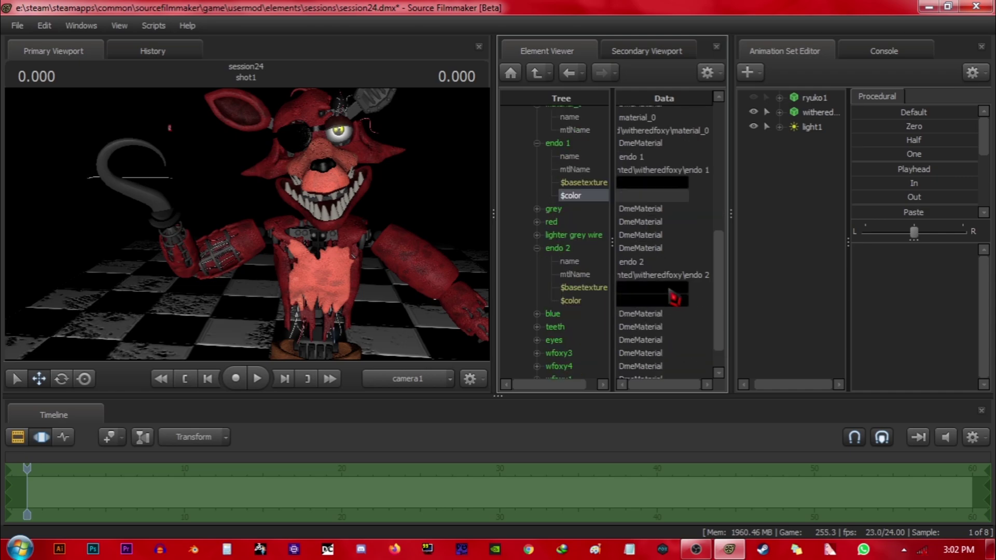
right_click(649, 300)
click(658, 342)
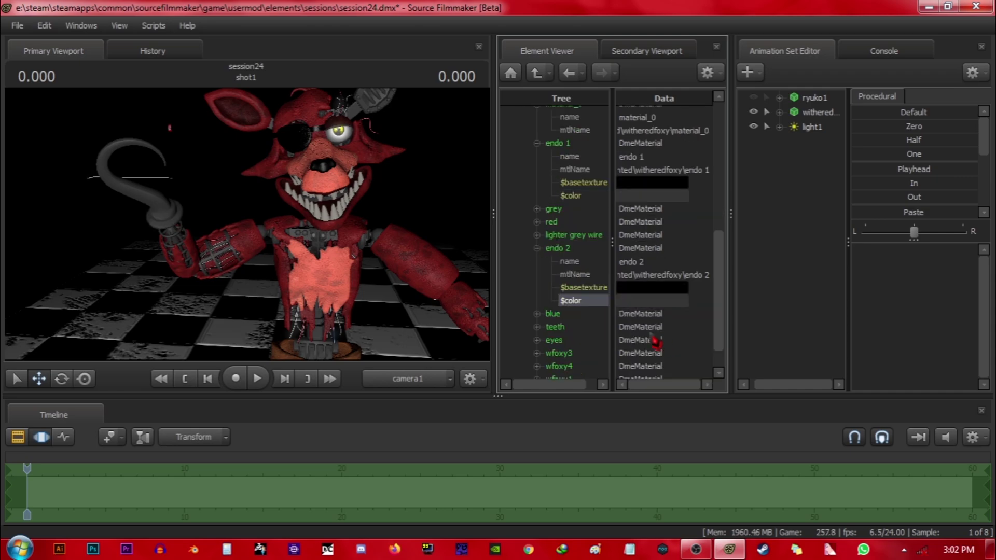
Step: Adjust the endo 2 material's $color to a dark grey of RGB 36, 35, 35
drag(402, 276, 457, 266)
key(s)
key(w)
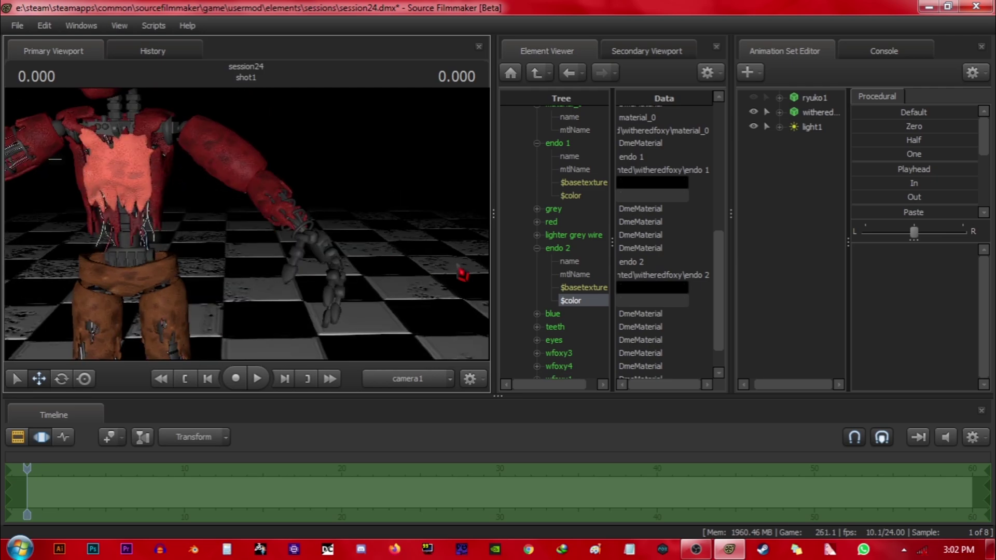
click(650, 304)
drag(577, 425, 583, 432)
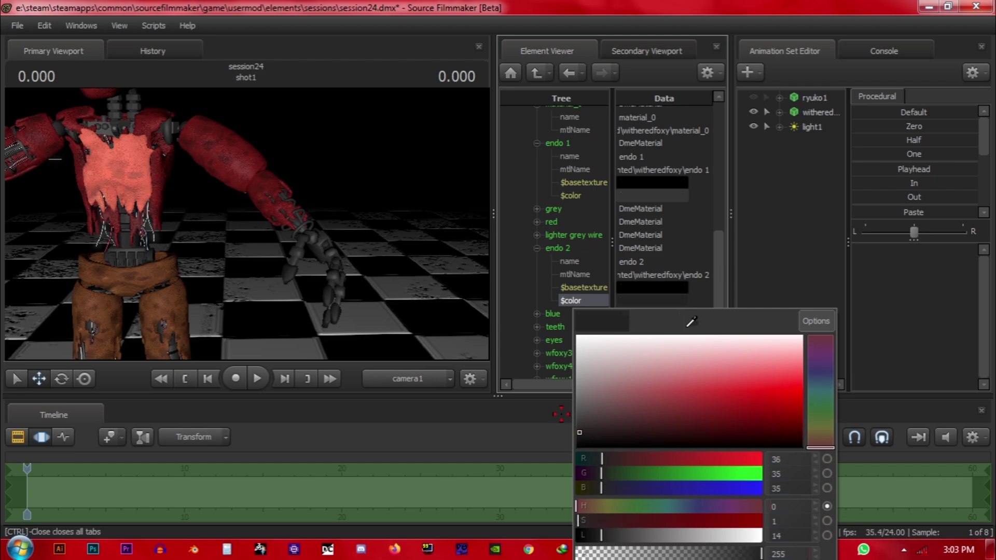
click(252, 231)
Step: Inspect the withered model's recolored endoskeleton parts from several distances and angles
key(s)
drag(322, 316, 301, 320)
key(w)
key(s)
key(w)
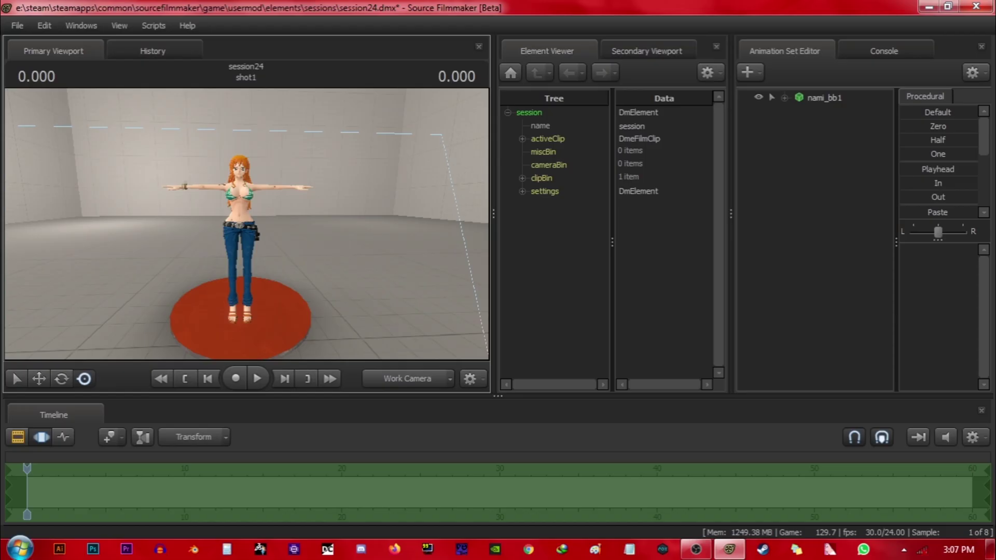
Step: Add override materials to the nami_bb1 model and show its materials in the Element Viewer
key(x)
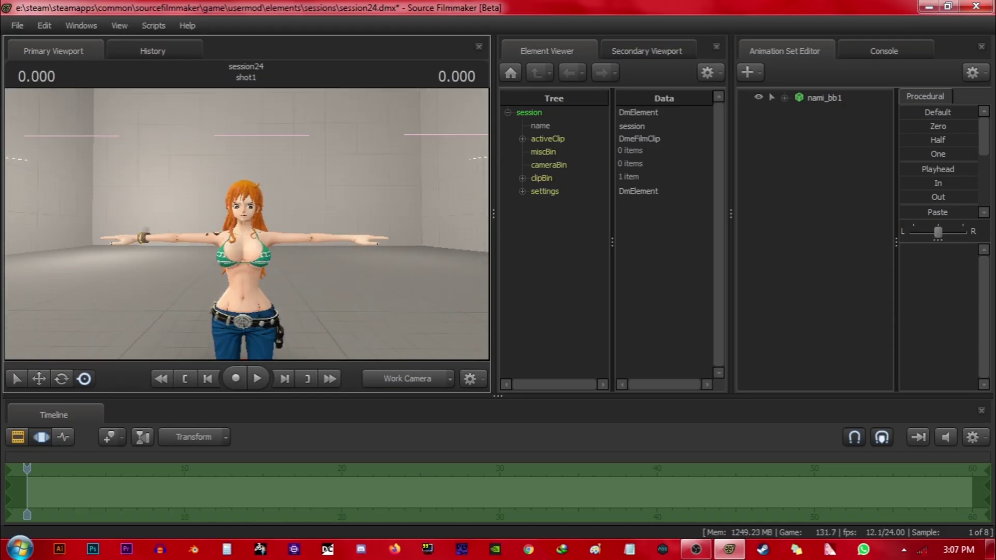
key(w)
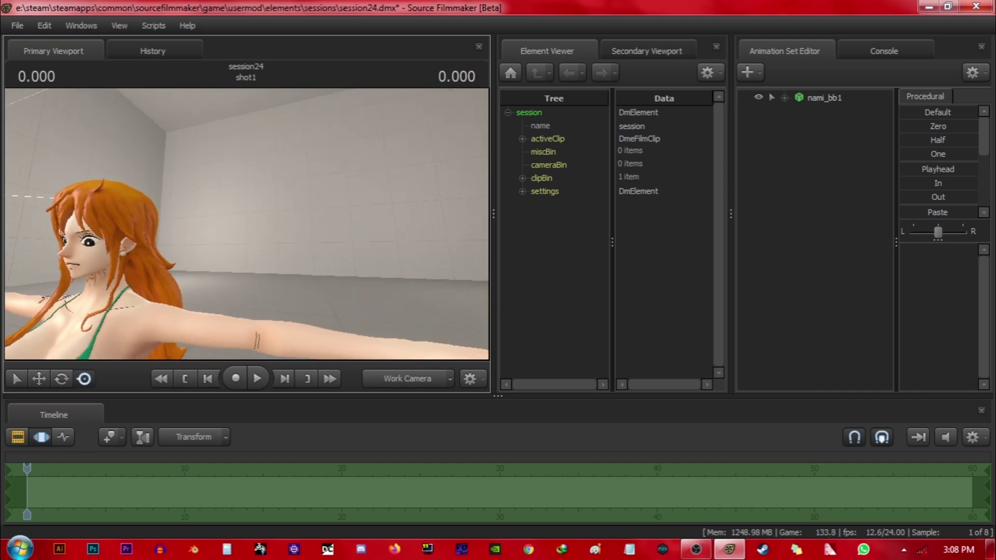
key(a)
drag(247, 224, 334, 215)
key(w)
click(815, 102)
key(w)
key(w)
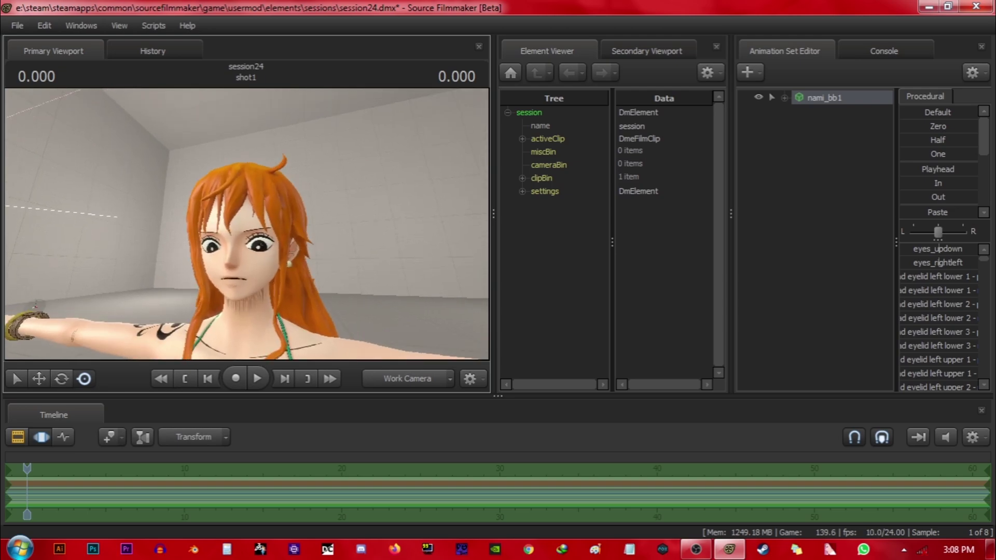
key(ctrl)
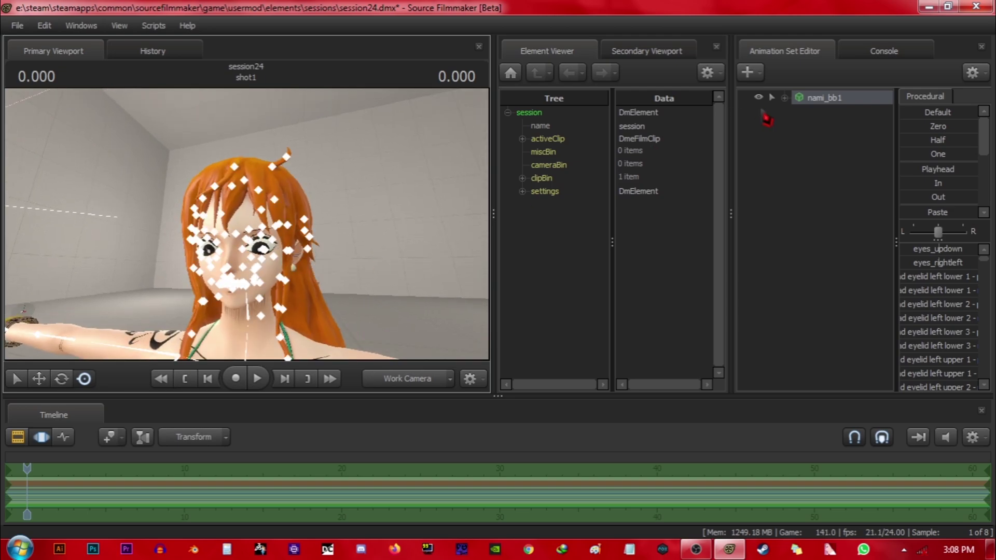
right_click(831, 104)
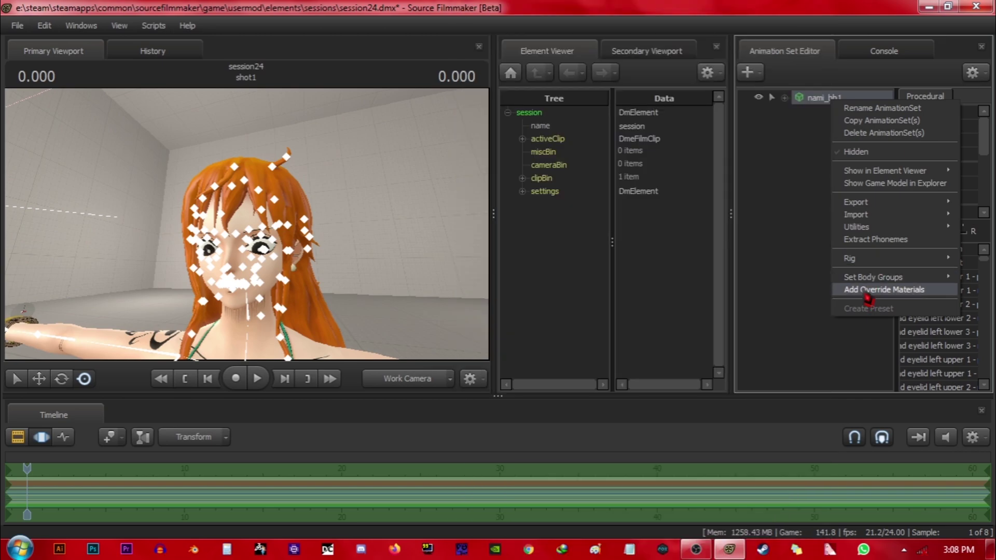
click(773, 170)
Step: Add a color attribute named $color to the bb_nami_hair material
double_click(568, 293)
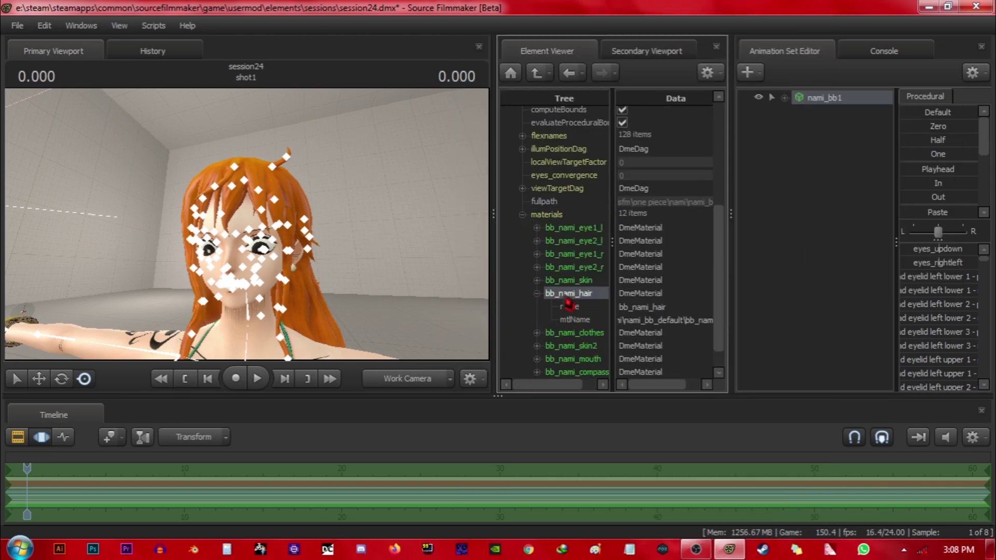
right_click(564, 281)
mouse_move(612, 401)
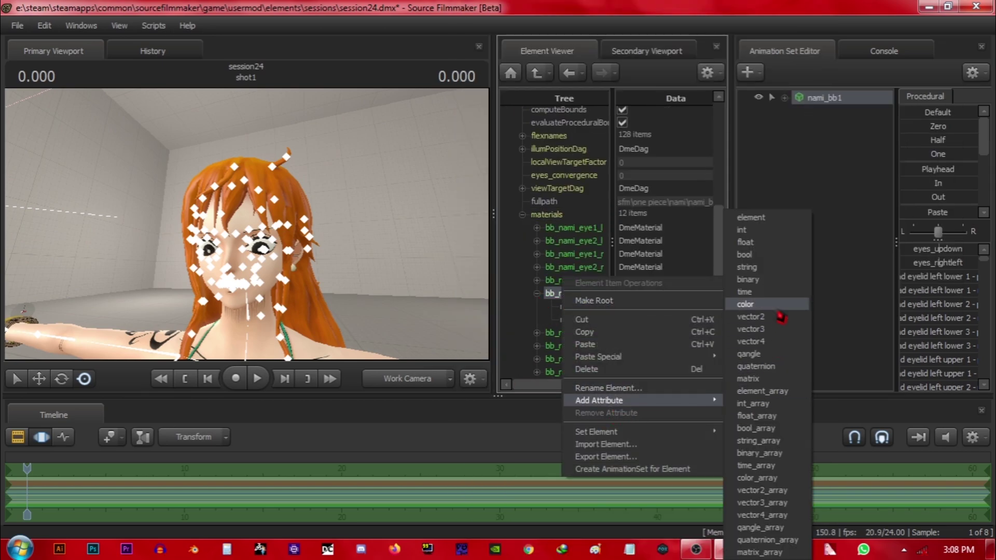
click(746, 305)
text($color)
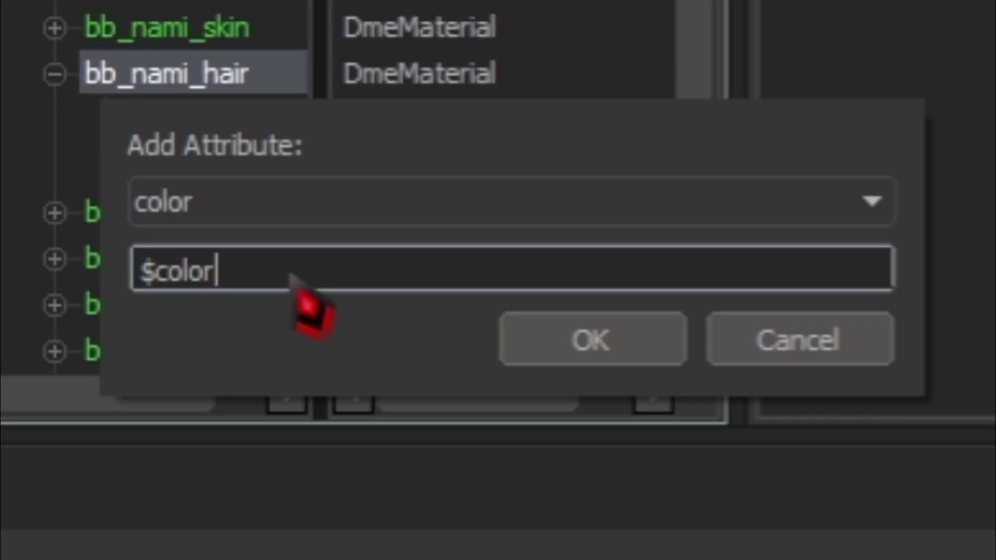
key(Return)
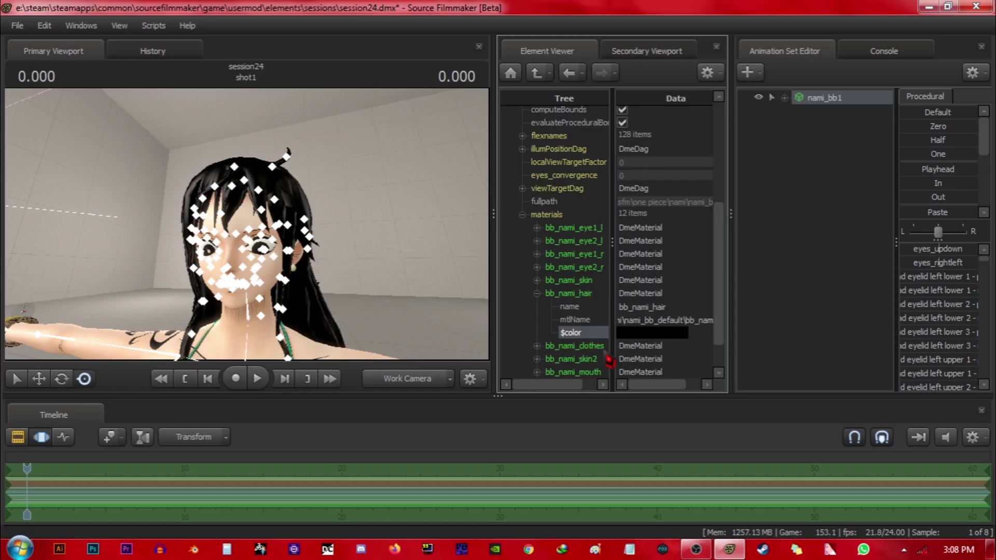
Step: Try the hair material's $color at near-black RGB 3, 3, 3 and white RGB 255, 255, 255, and remove the attribute
click(630, 341)
click(633, 337)
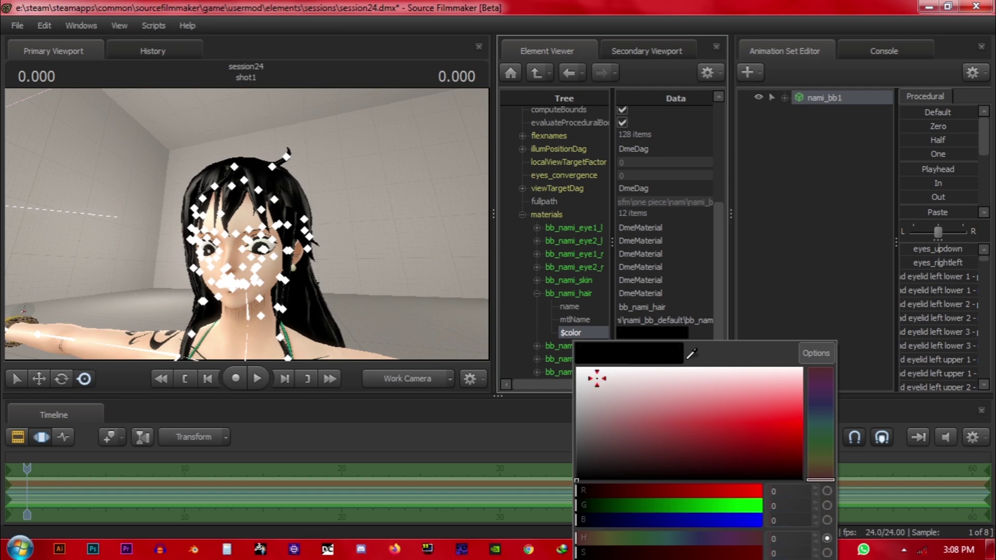
drag(596, 379, 578, 479)
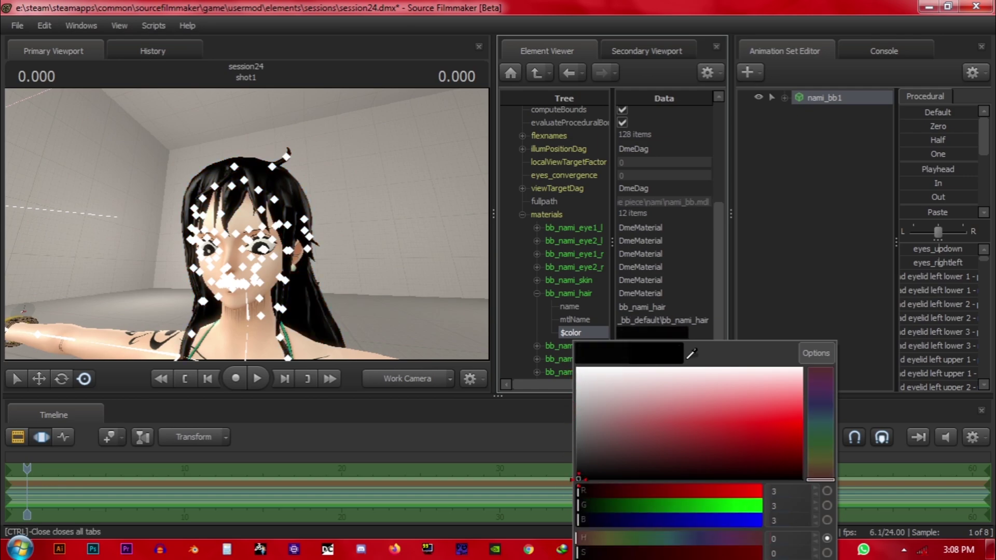
drag(373, 233, 247, 226)
click(649, 335)
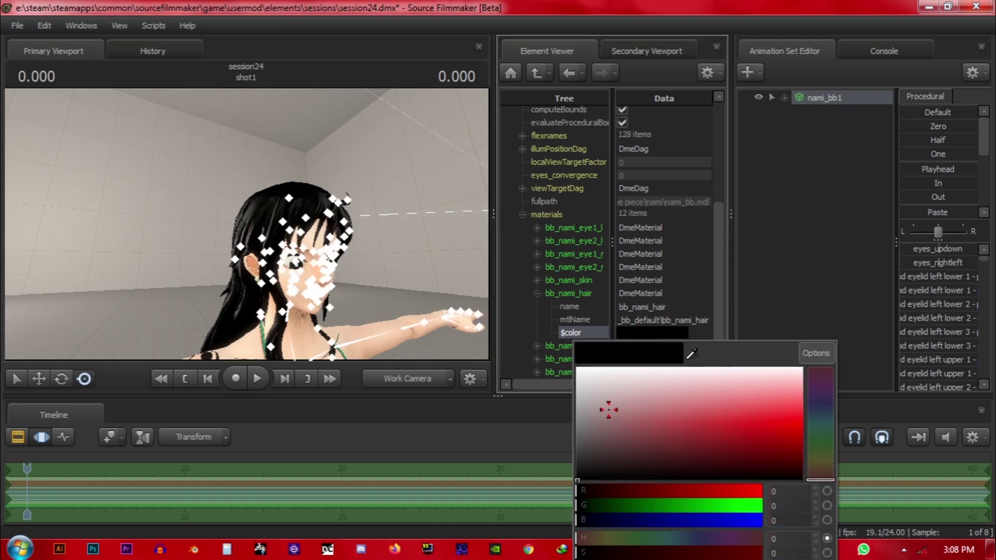
mouse_move(585, 472)
mouse_down()
mouse_move(582, 368)
mouse_move(794, 442)
mouse_move(808, 429)
mouse_move(789, 359)
mouse_up()
mouse_move(583, 359)
mouse_down()
mouse_move(628, 378)
mouse_move(782, 383)
mouse_move(586, 369)
mouse_up()
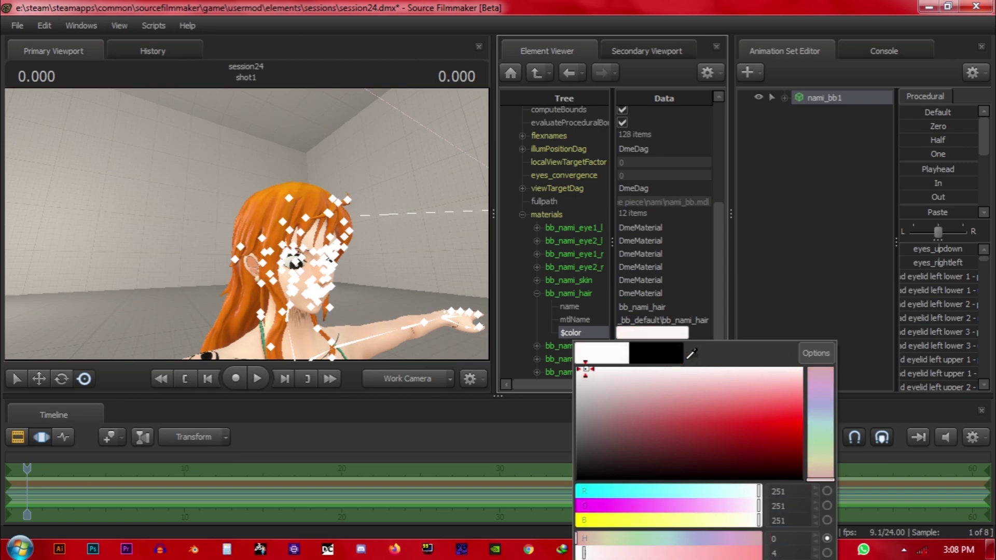
drag(675, 381, 596, 363)
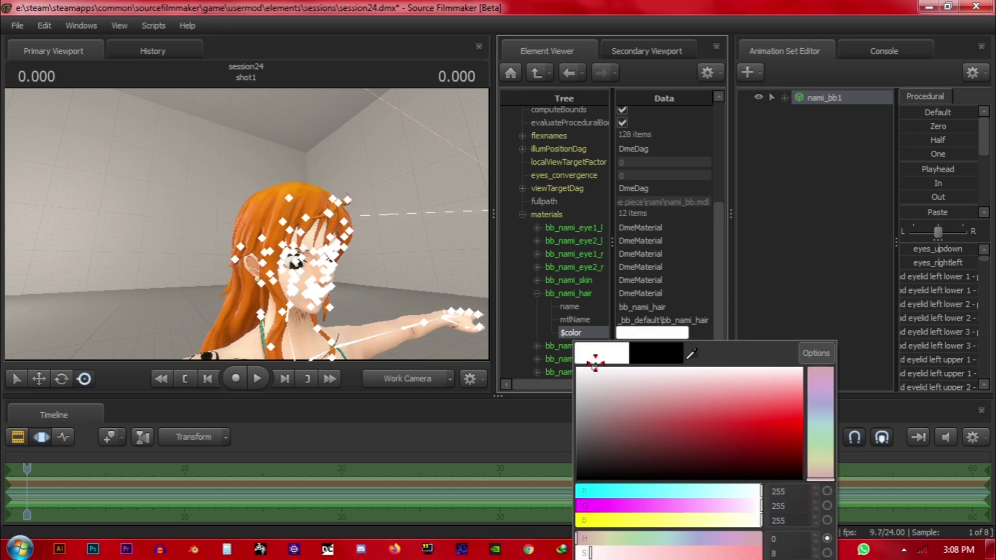
right_click(590, 336)
click(600, 400)
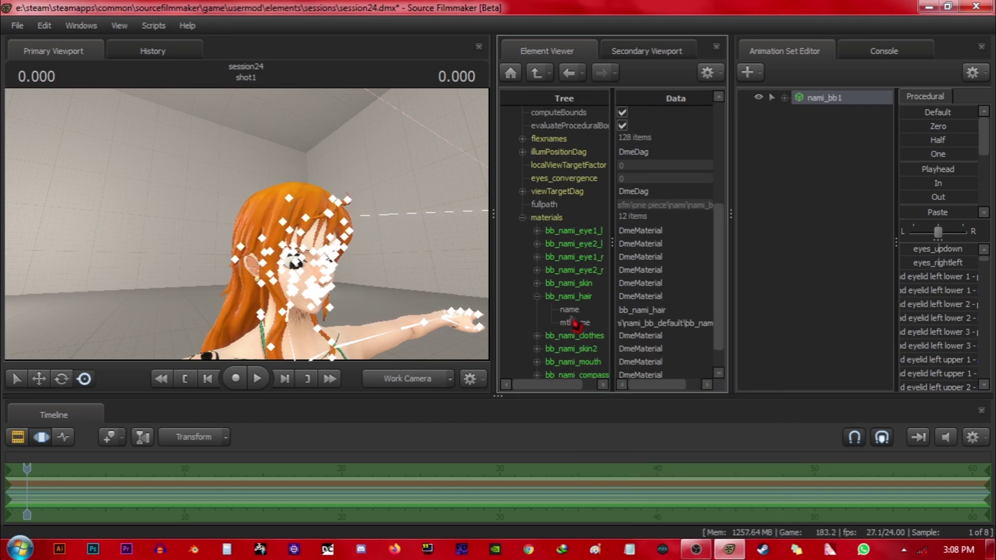
Step: Add a color attribute named $basetexture to the bb_nami_hair material
right_click(571, 299)
mouse_move(623, 406)
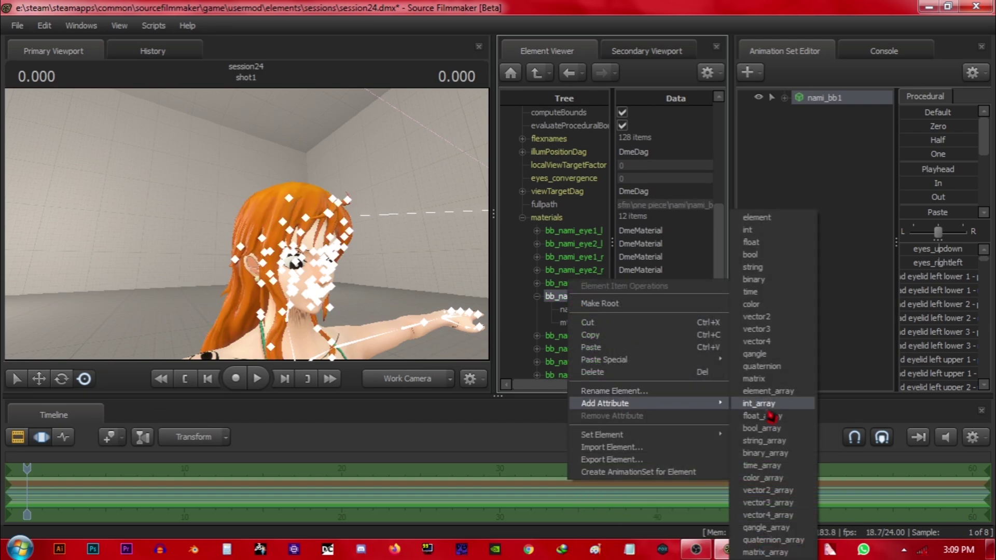
click(756, 305)
key(Return)
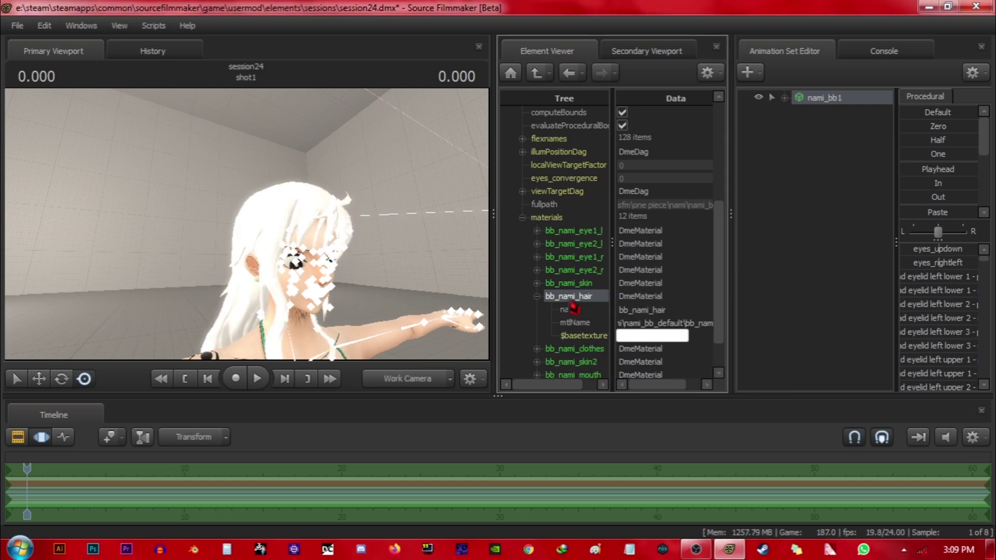
Step: Add a color attribute named $color to bb_nami_hair alongside its $basetexture attribute
right_click(568, 297)
click(755, 304)
text($co)
key(BackSpace)
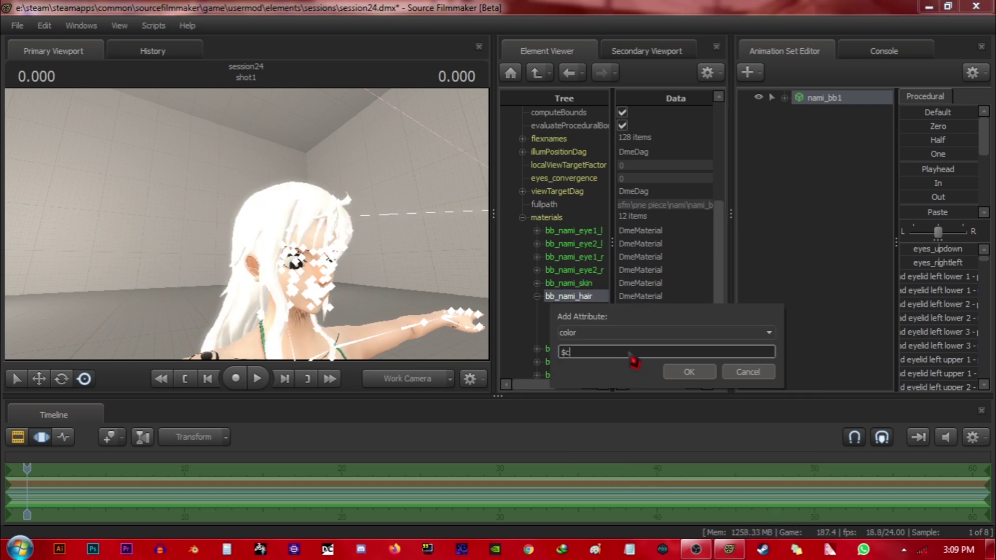
text(olor)
key(Return)
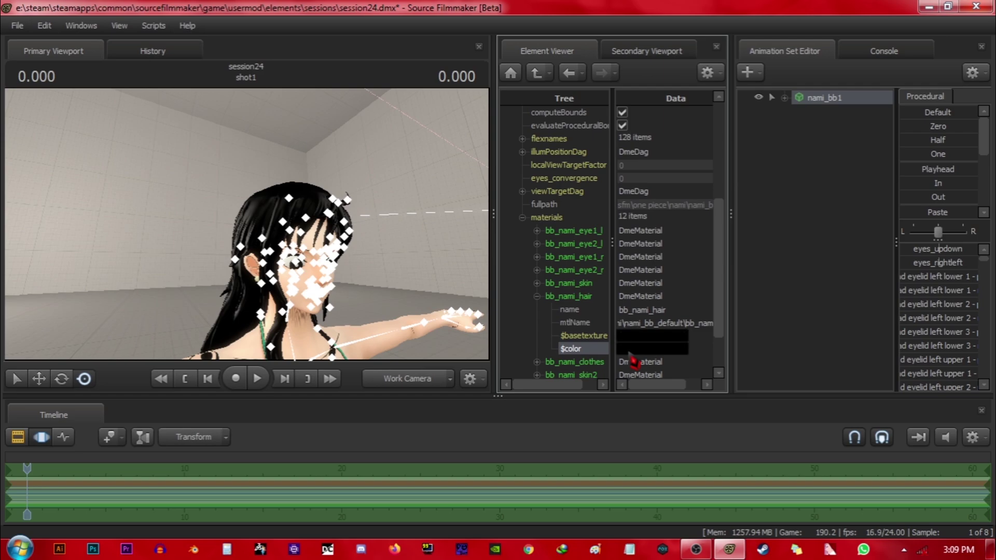
Step: Set the hair material's $color to a light grey of RGB 182, 180, 180
click(635, 348)
click(580, 384)
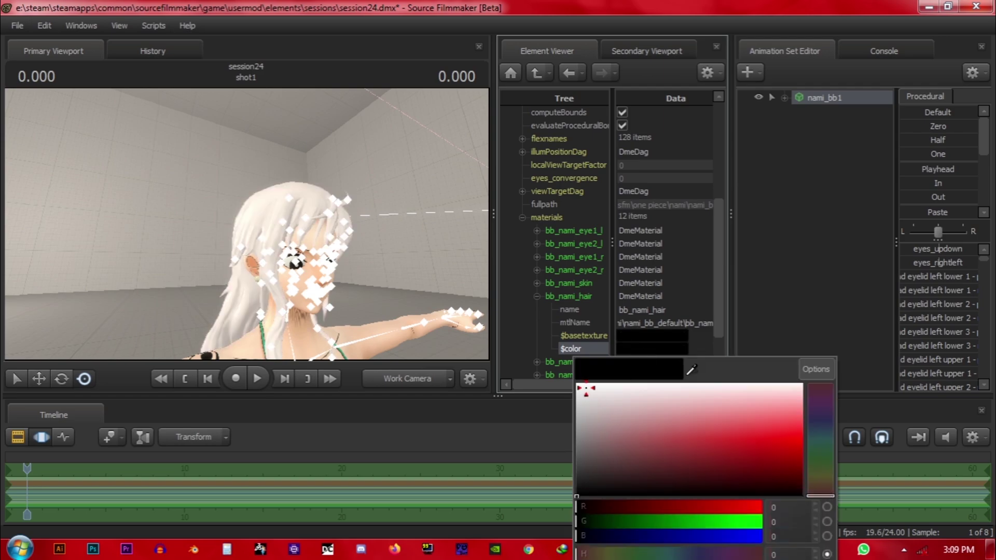
drag(582, 390, 580, 416)
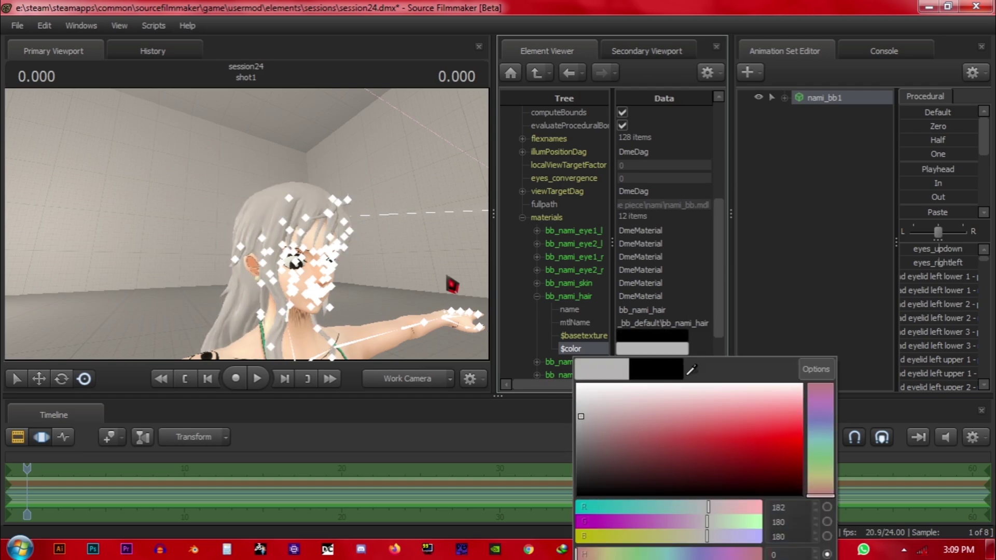
key(w)
mouse_move(461, 286)
mouse_down()
mouse_move(246, 225)
mouse_move(460, 285)
mouse_up()
Step: Try a dark red of RGB 143, 36, 36 as the hair's $color and settle on a pale pinkish grey
click(626, 351)
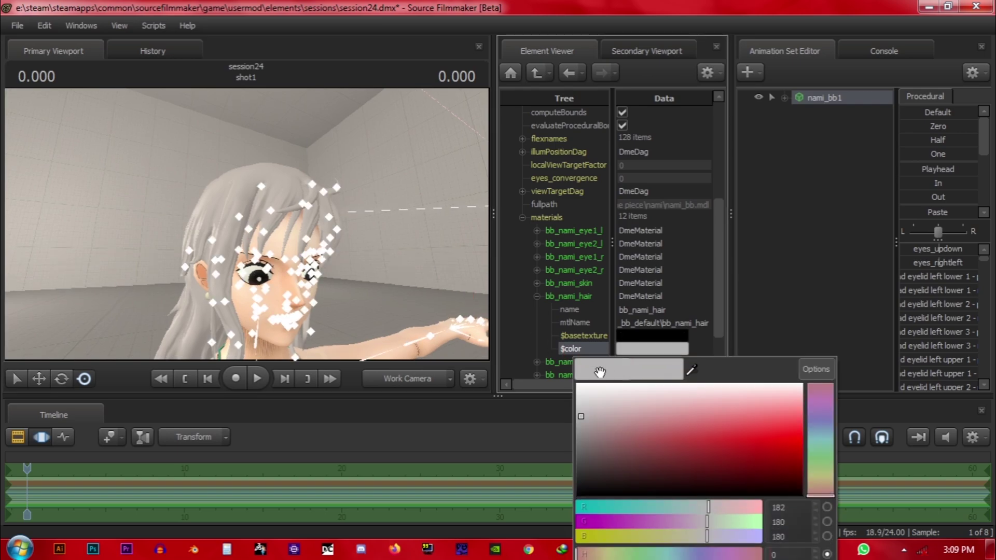
click(579, 388)
mouse_move(579, 388)
mouse_down()
mouse_move(737, 411)
mouse_move(711, 457)
mouse_up()
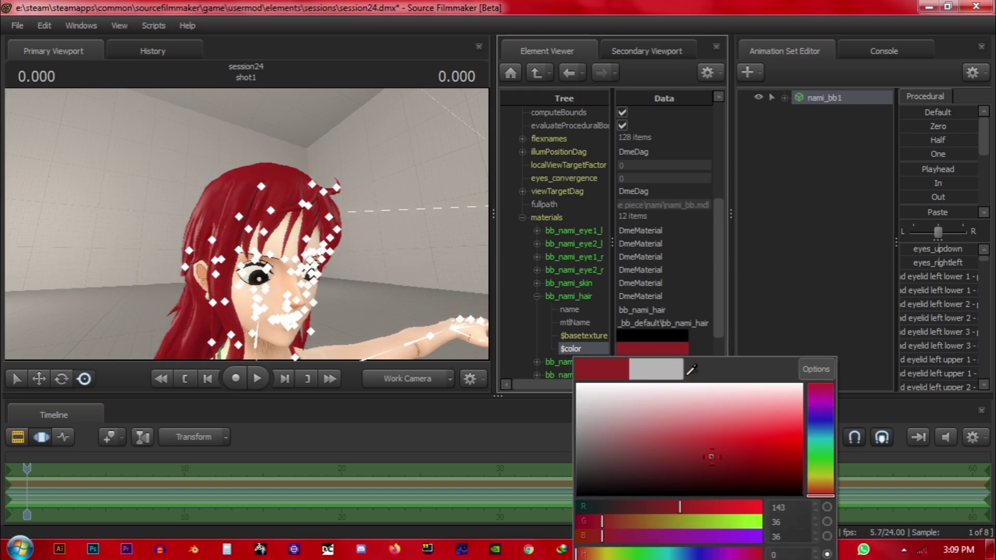
mouse_move(791, 444)
mouse_down()
mouse_move(794, 421)
mouse_move(636, 391)
mouse_move(591, 391)
mouse_move(591, 422)
mouse_up()
drag(251, 231, 273, 232)
key(s)
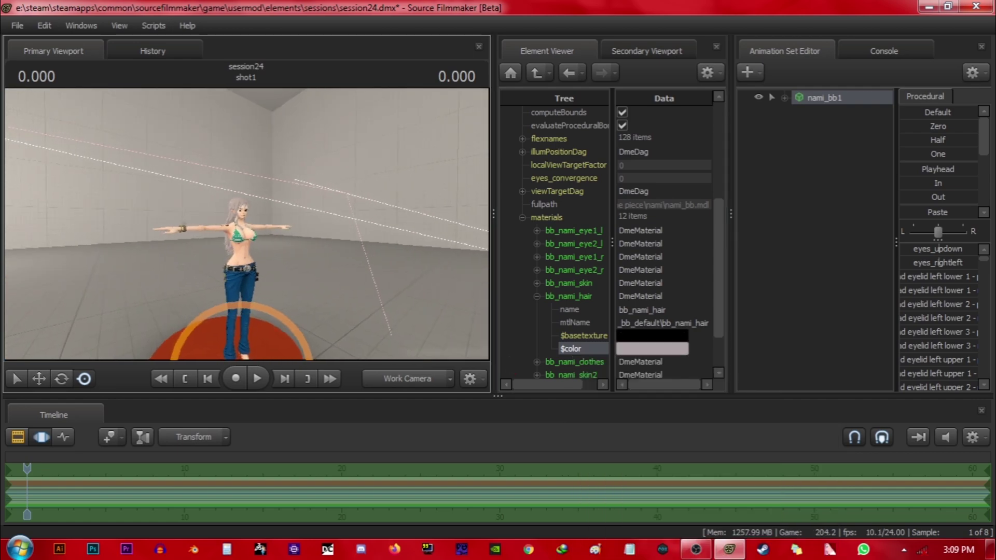
Step: Switch the primary viewport from the work camera to camera1
click(396, 381)
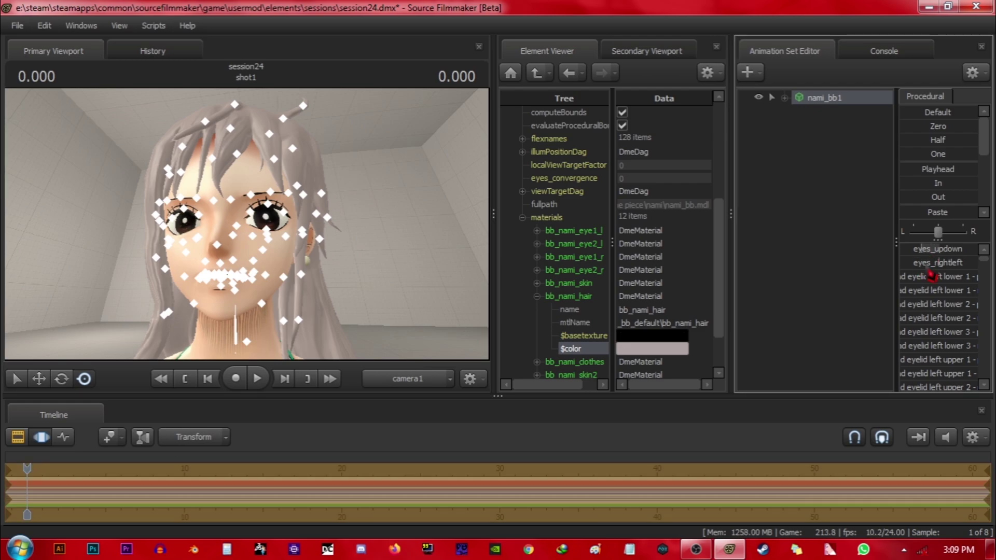
scroll(937, 279, down, 5)
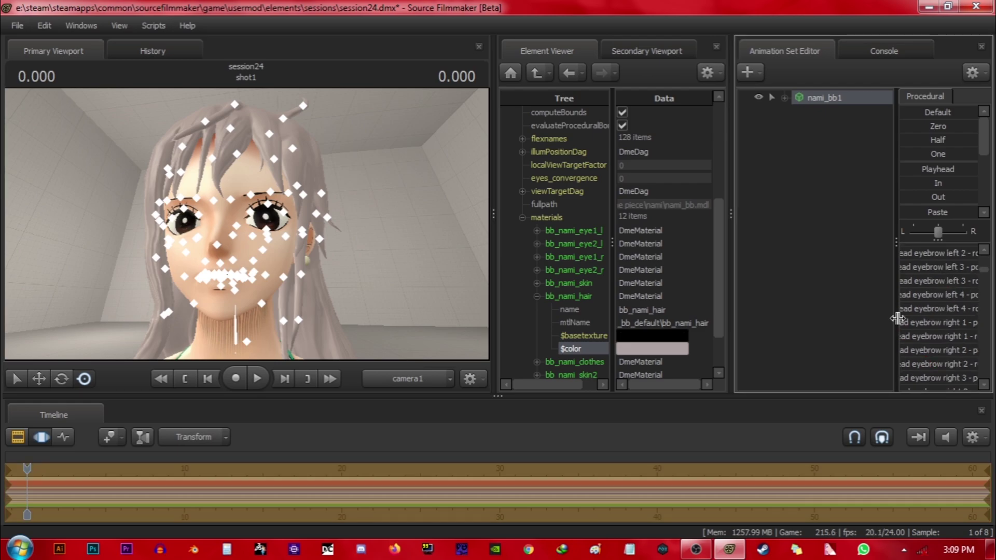
scroll(930, 322, down, 10)
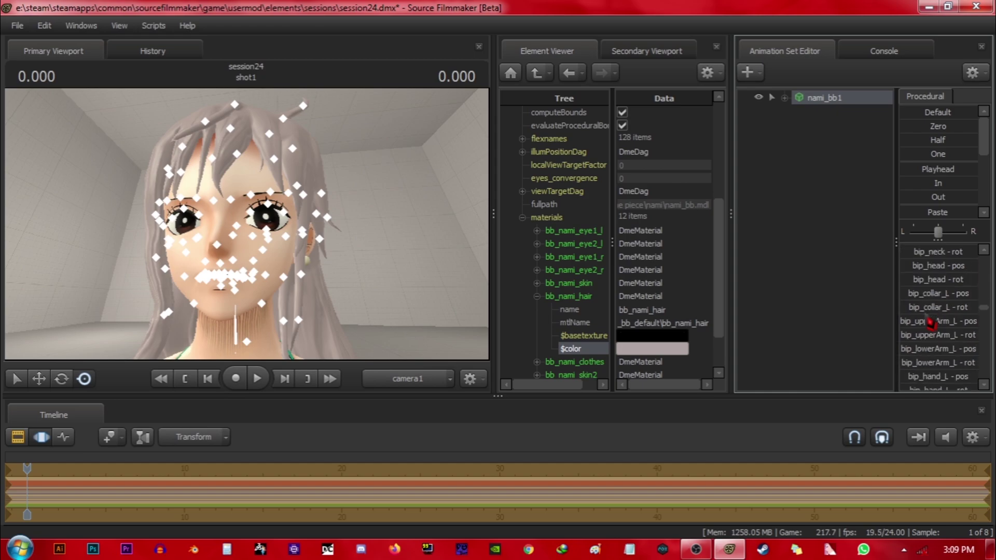
Step: Move the head nose bone forward, away from the face, to give nami_bb1 a long pointed nose
click(222, 279)
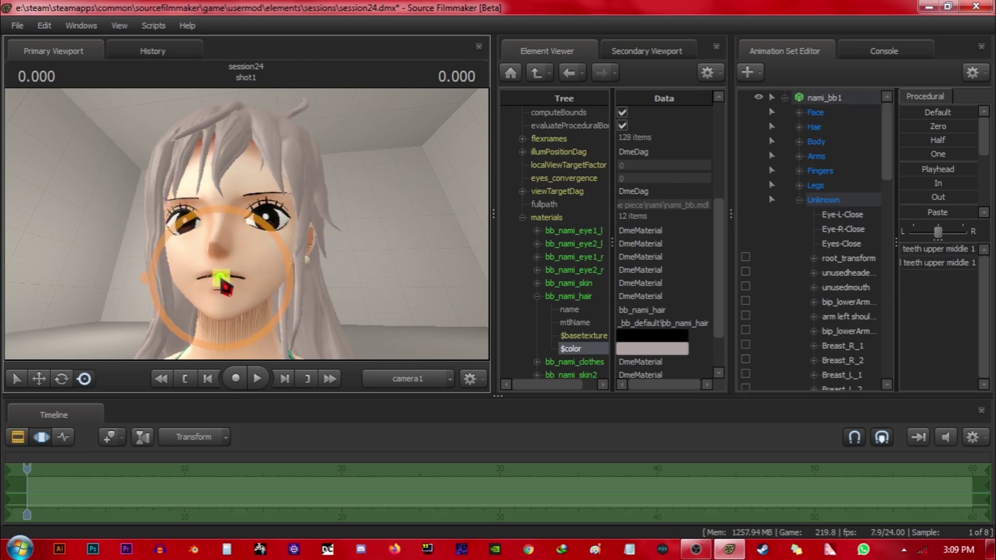
ctrl+click(214, 250)
drag(215, 250, 120, 228)
key(w)
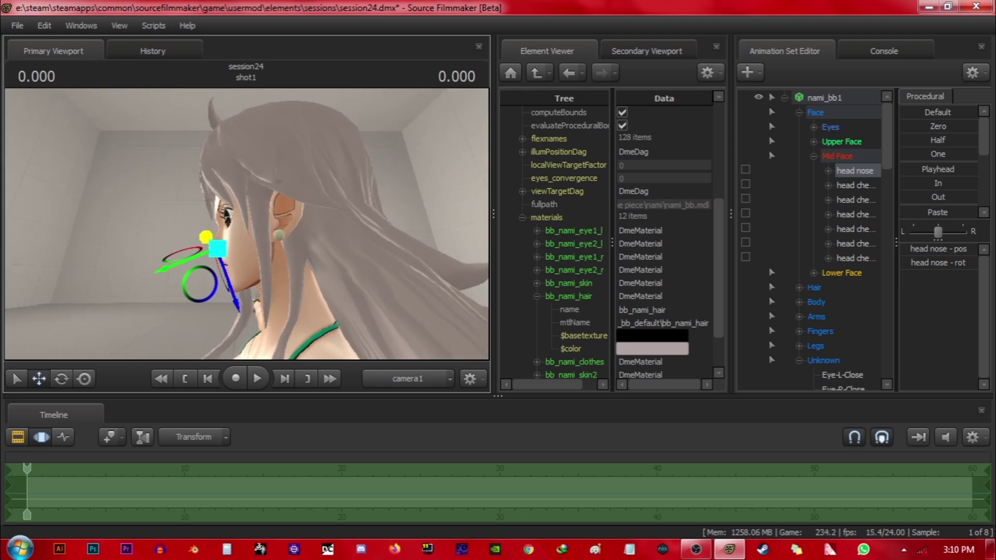
key(w)
drag(250, 247, 185, 249)
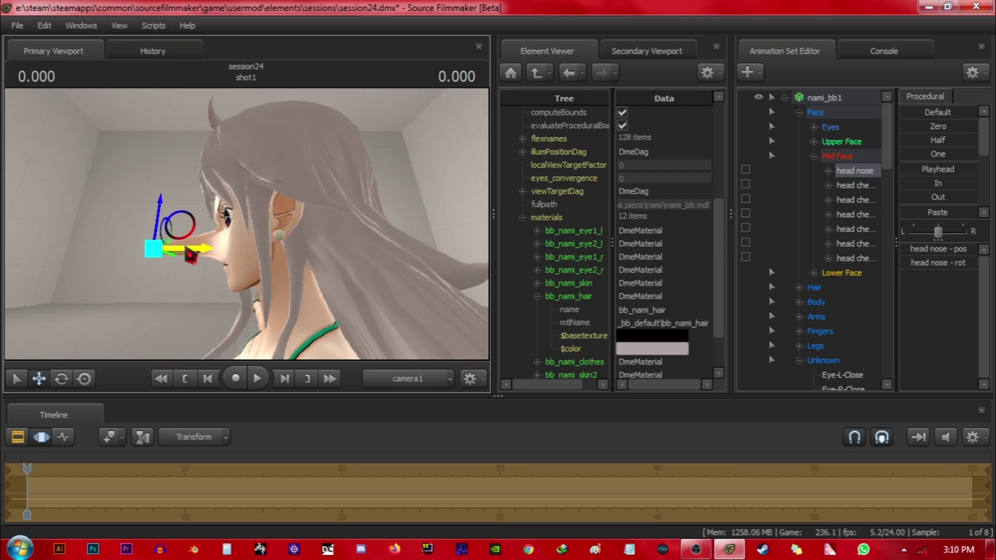
key(Escape)
key(a)
drag(246, 223, 382, 207)
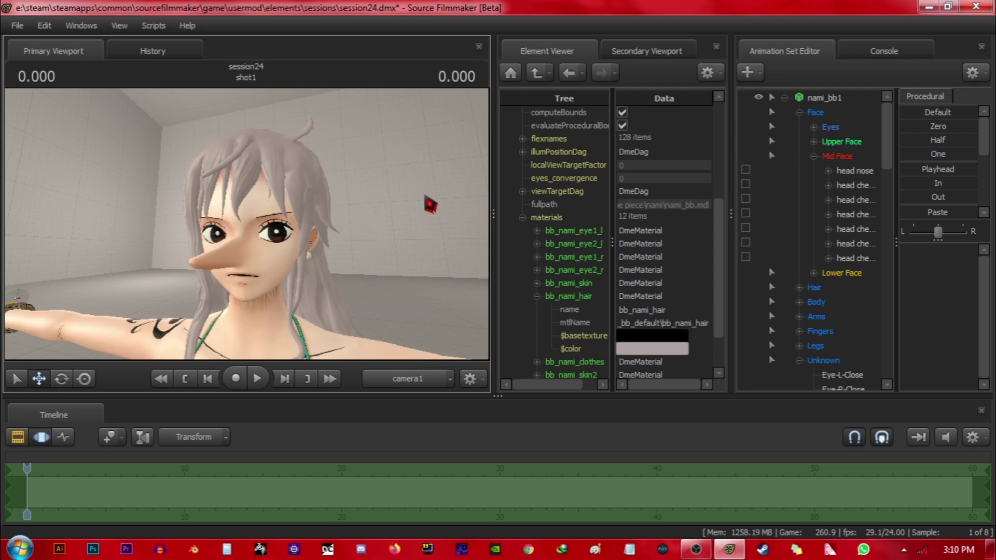
click(695, 549)
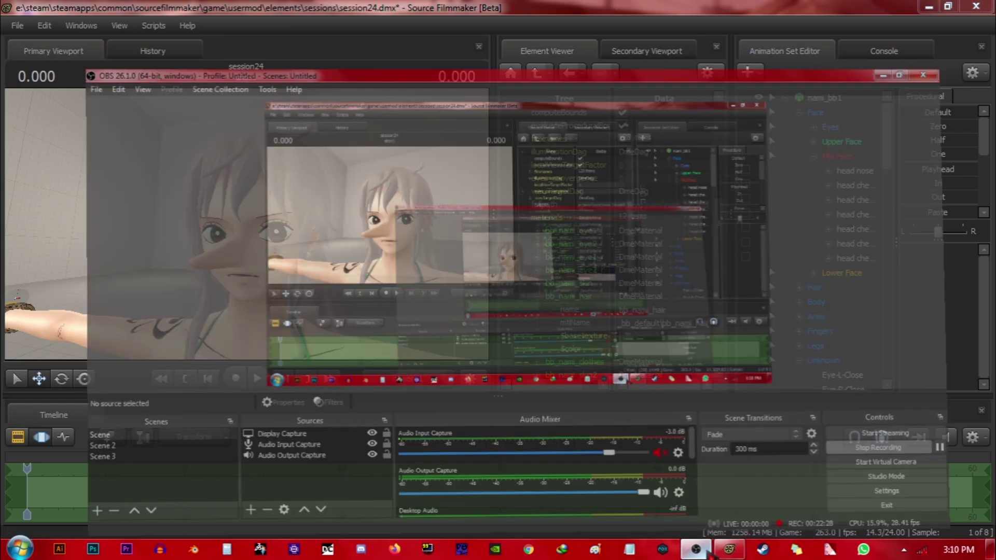